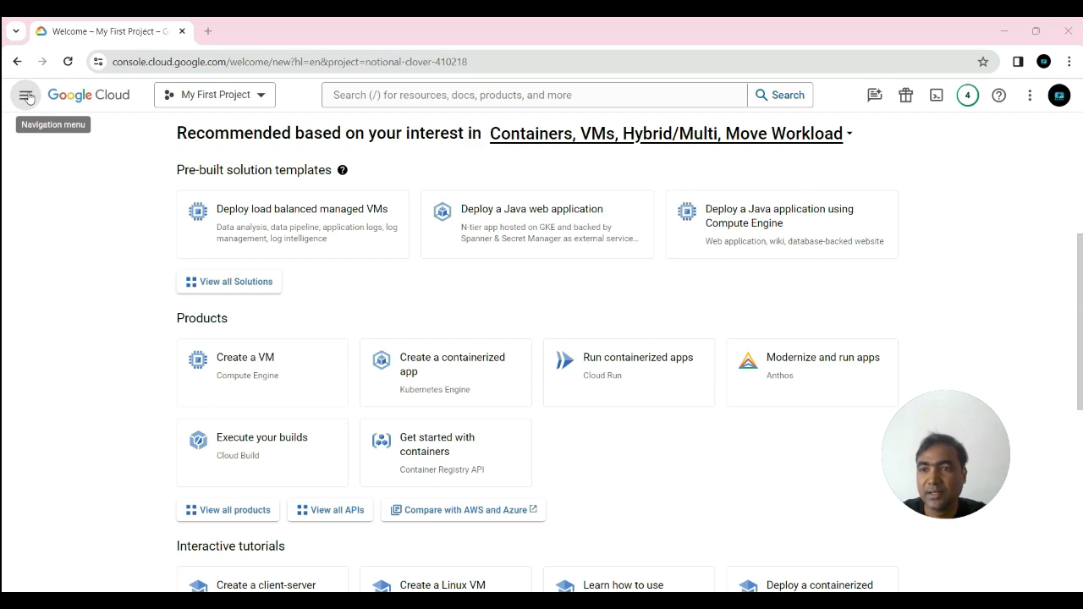
Go to the project's VPC networks and start creating a new VPC network.
{"action": "left_click", "coordinate": [24, 100]}
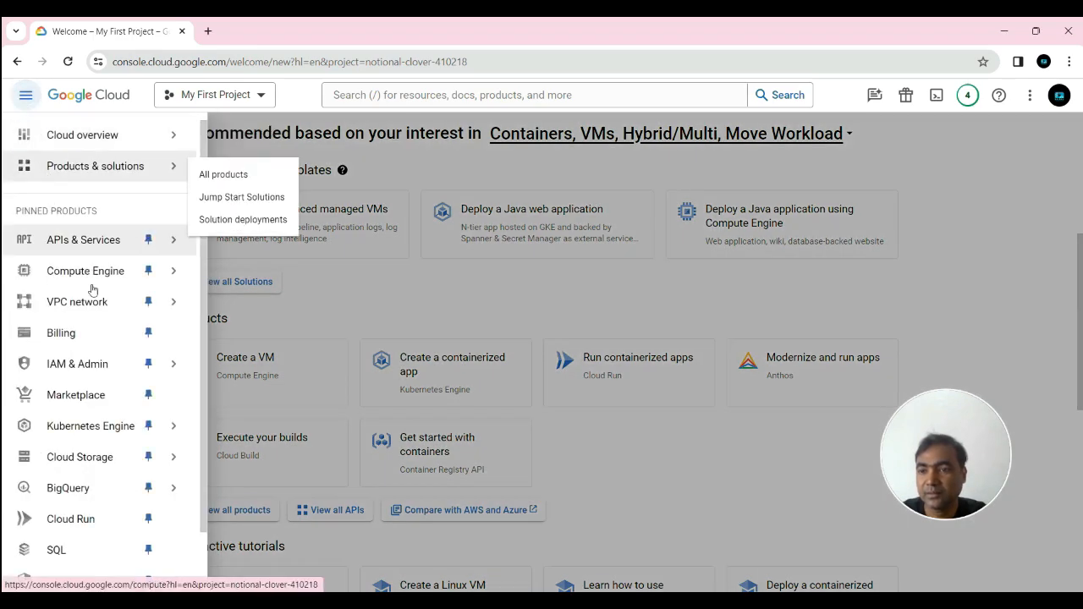
{"action": "mouse_move", "coordinate": [89, 301]}
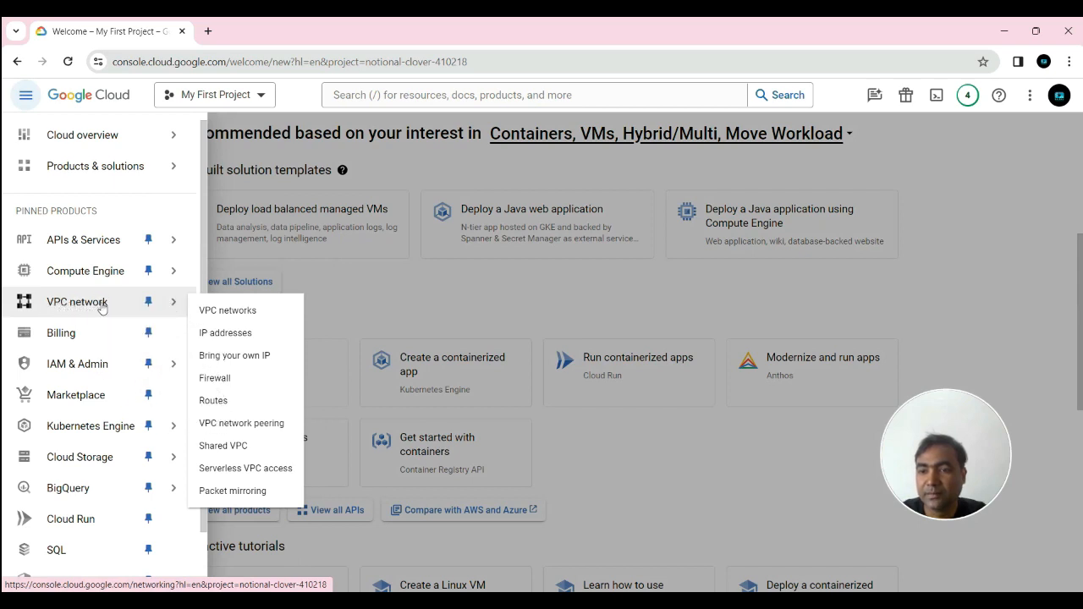
{"action": "left_click", "coordinate": [85, 307]}
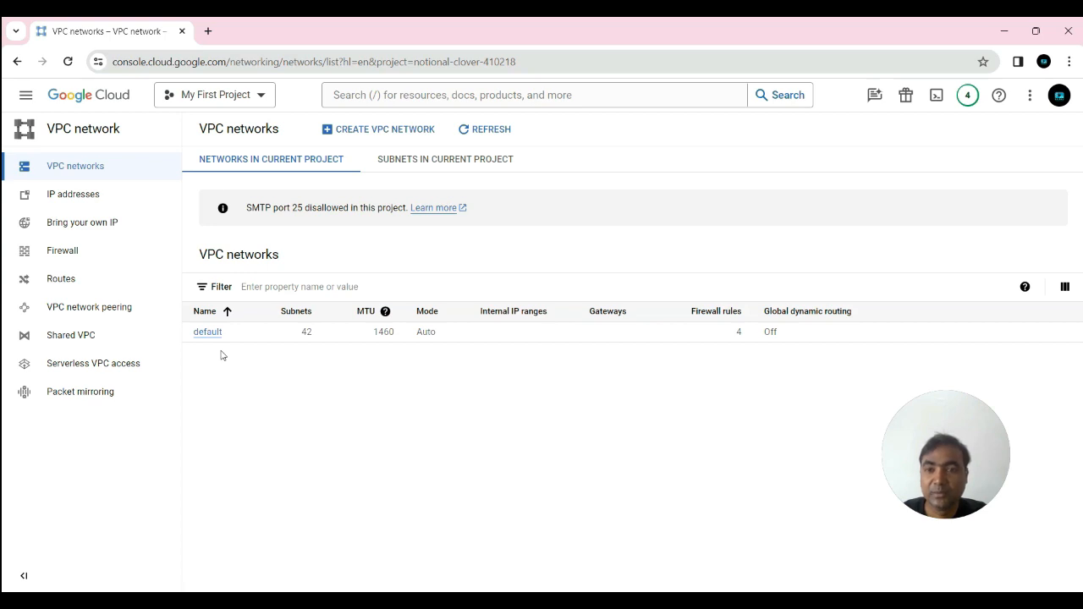
{"action": "left_click", "coordinate": [375, 131]}
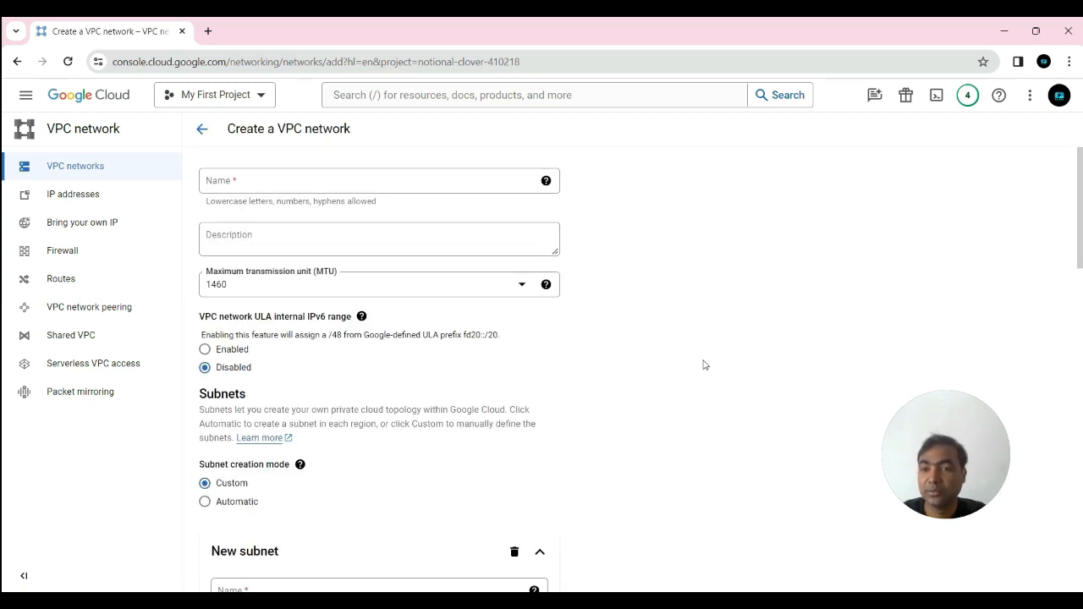
Look through the VPC network creation form and name the network project-101-myvpc.
{"action": "scroll", "coordinate": [702, 364], "scroll_direction": "down", "scroll_amount": 6}
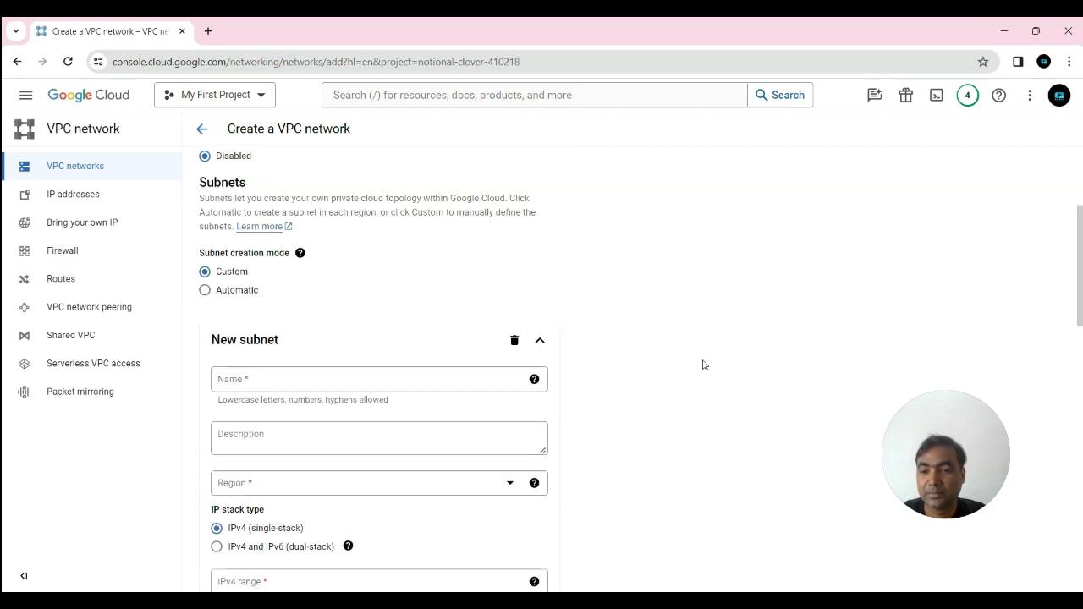
{"action": "scroll", "coordinate": [702, 365], "scroll_direction": "down", "scroll_amount": 8}
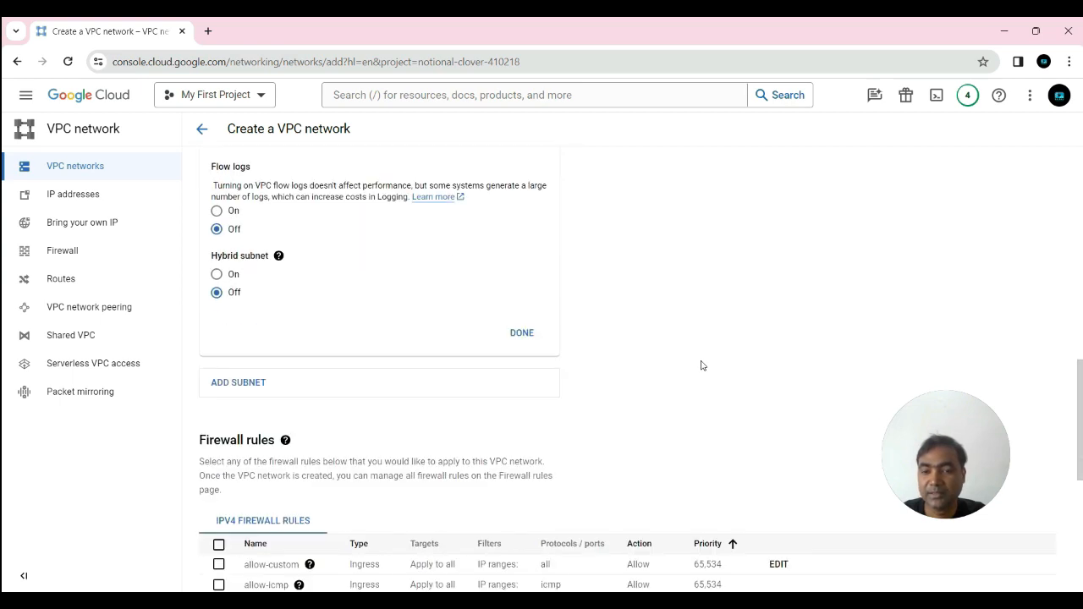
{"action": "scroll", "coordinate": [700, 365], "scroll_direction": "down", "scroll_amount": 3}
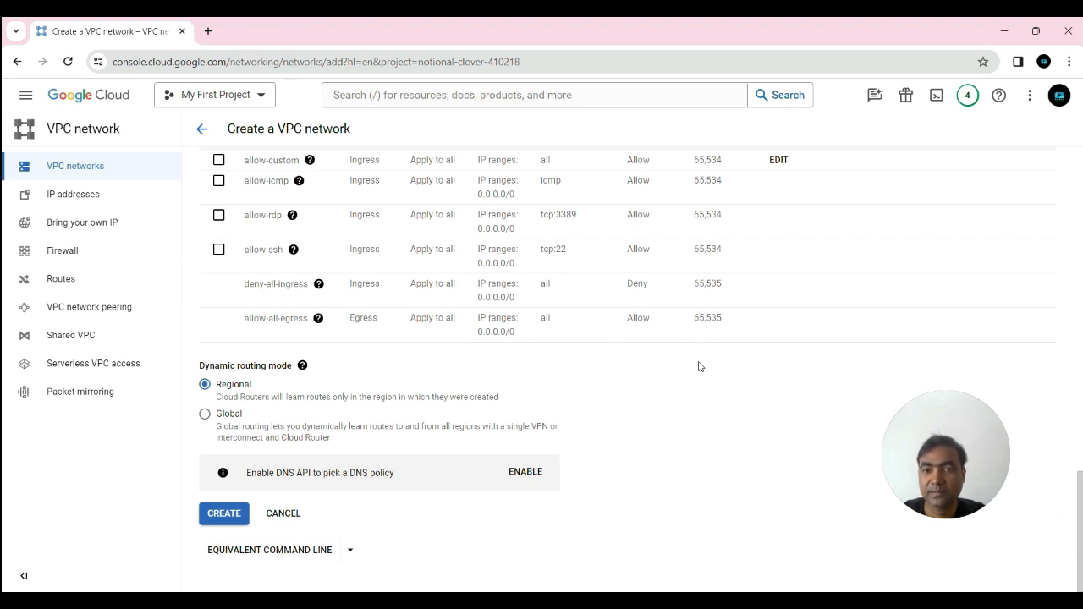
{"action": "scroll", "coordinate": [698, 366], "scroll_direction": "up", "scroll_amount": 15}
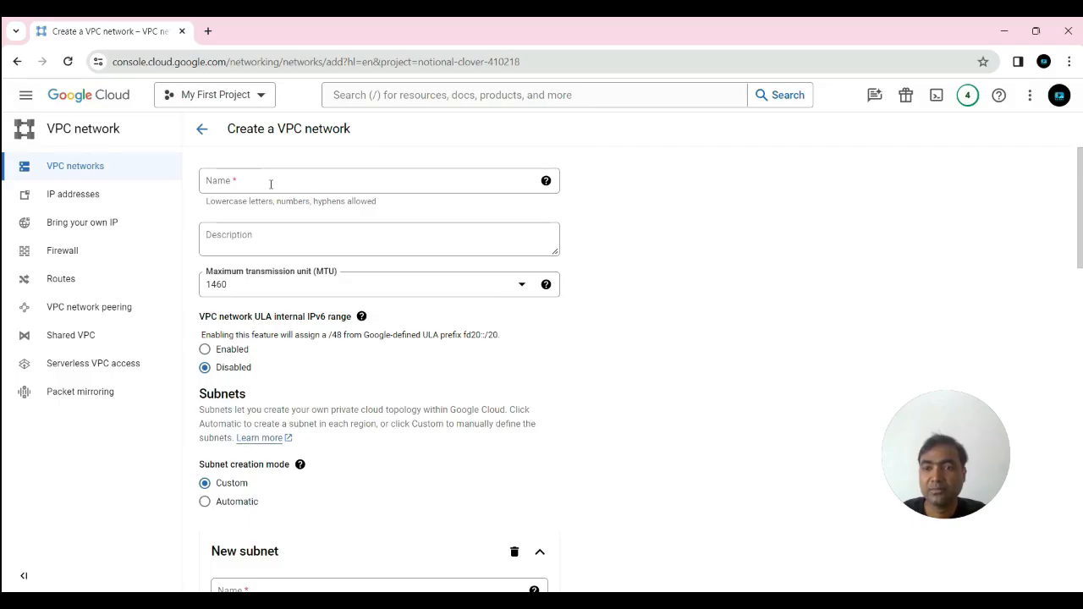
{"action": "left_click", "coordinate": [271, 185]}
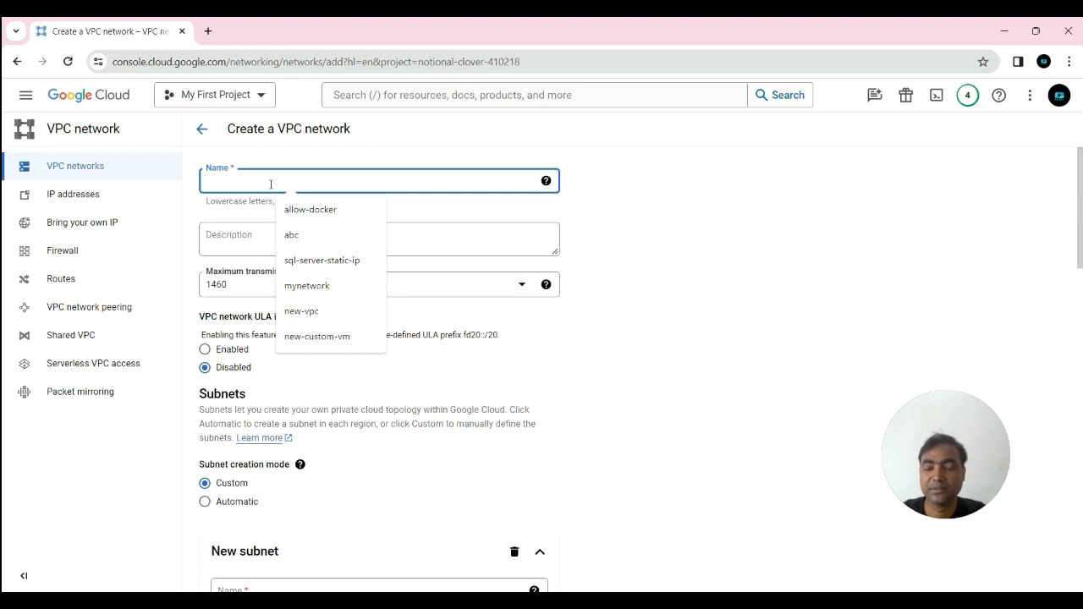
{"action": "type", "text": "101"}
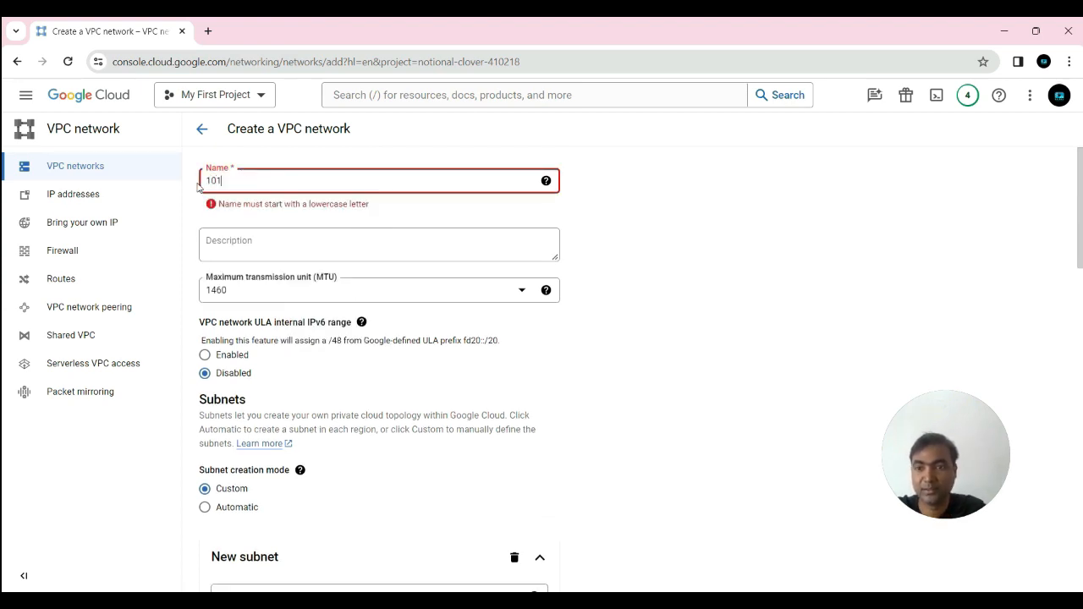
{"action": "type", "text": "-myvpc"}
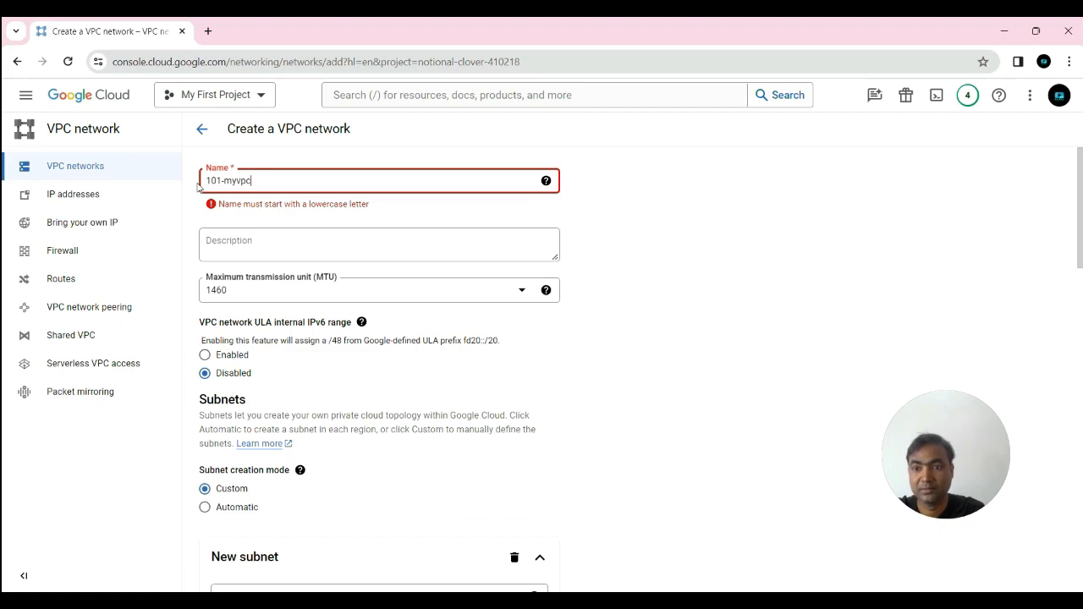
{"action": "left_click", "coordinate": [449, 212]}
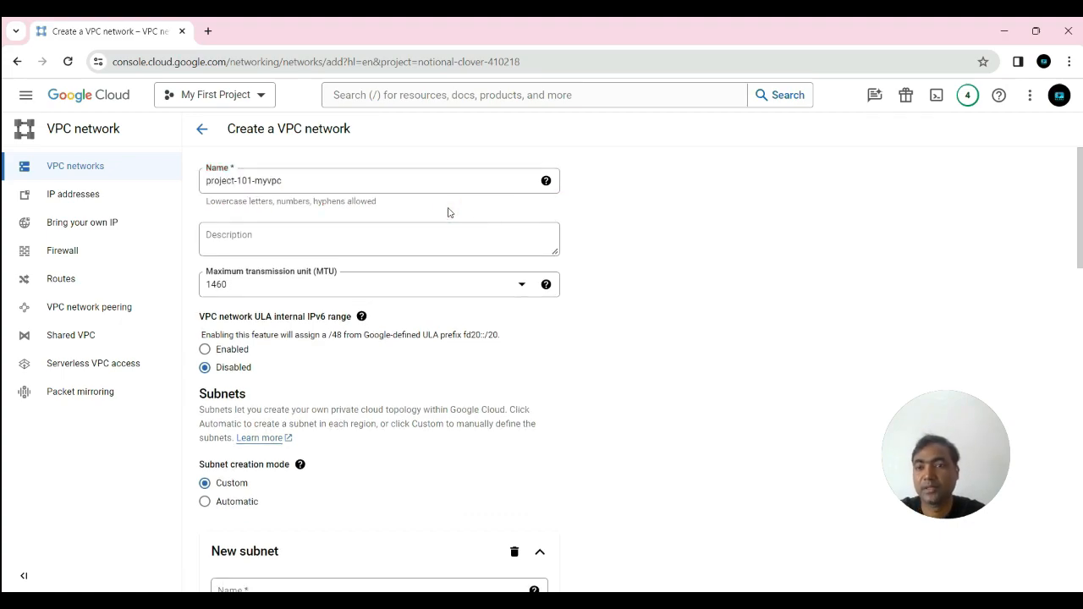
Review the available maximum transmission unit (MTU) options for the network.
{"action": "scroll", "coordinate": [271, 194], "scroll_direction": "down", "scroll_amount": 1}
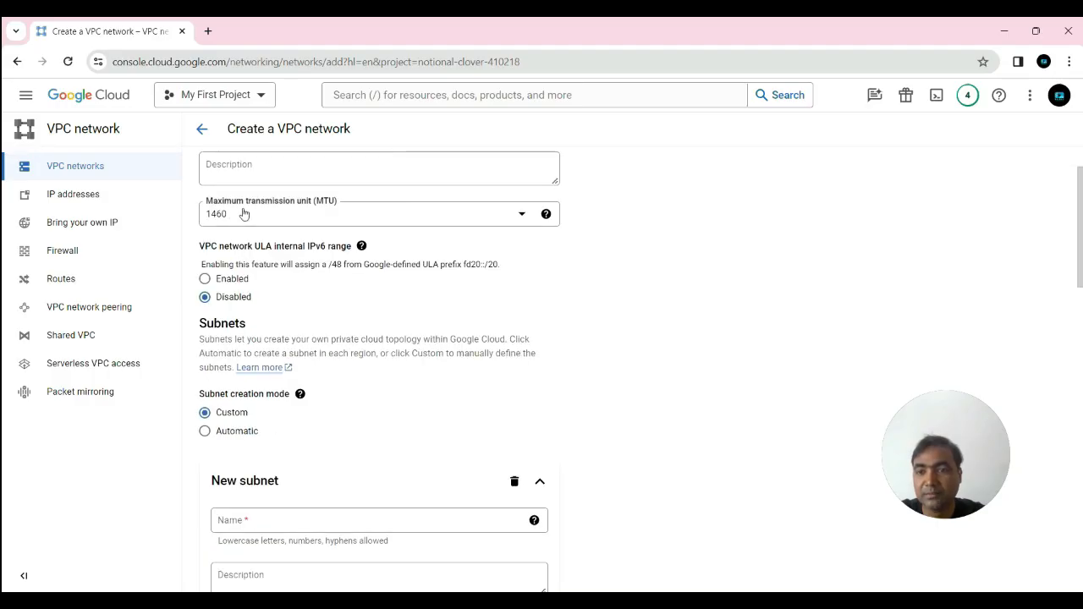
{"action": "left_click", "coordinate": [417, 220]}
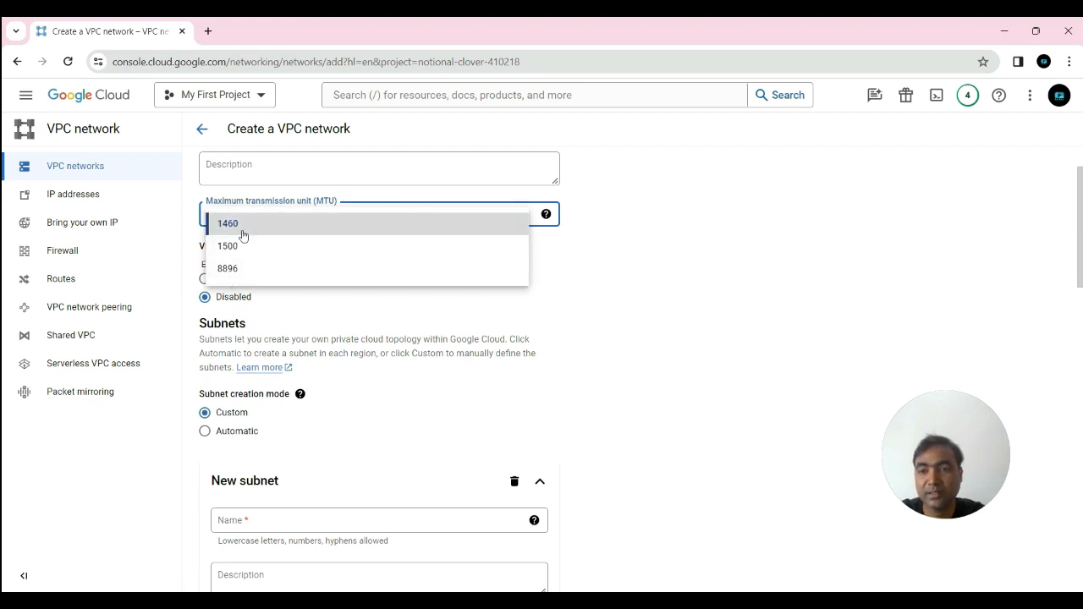
{"action": "left_click", "coordinate": [617, 277]}
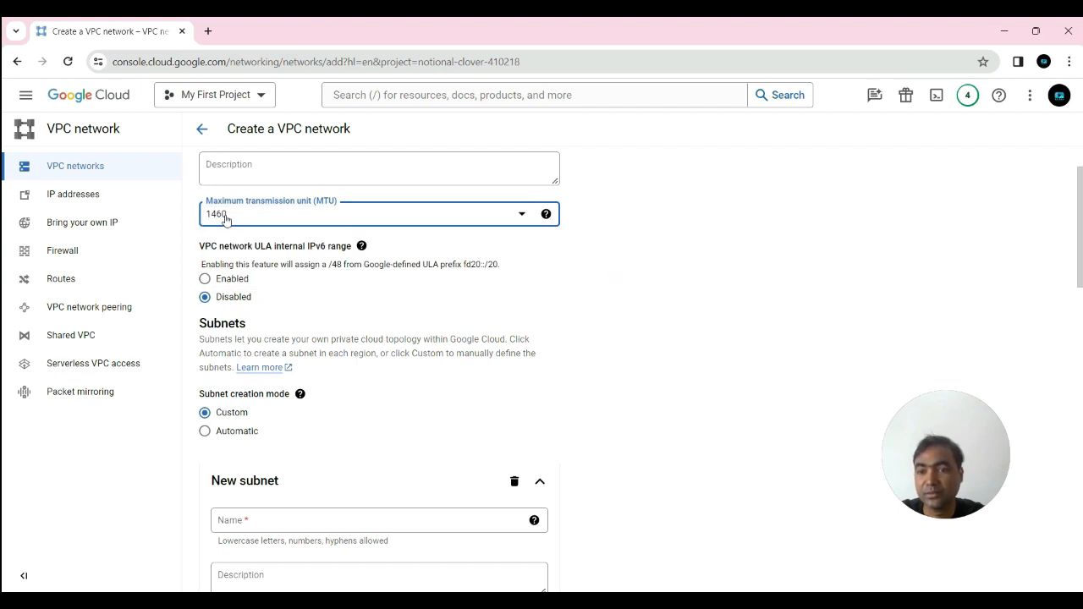
Try enabling the VPC network ULA internal IPv6 range, read its notice, and set it back to Disabled.
{"action": "scroll", "coordinate": [225, 218], "scroll_direction": "down", "scroll_amount": 1}
{"action": "left_click_drag", "start_coordinate": [199, 175], "coordinate": [353, 185]}
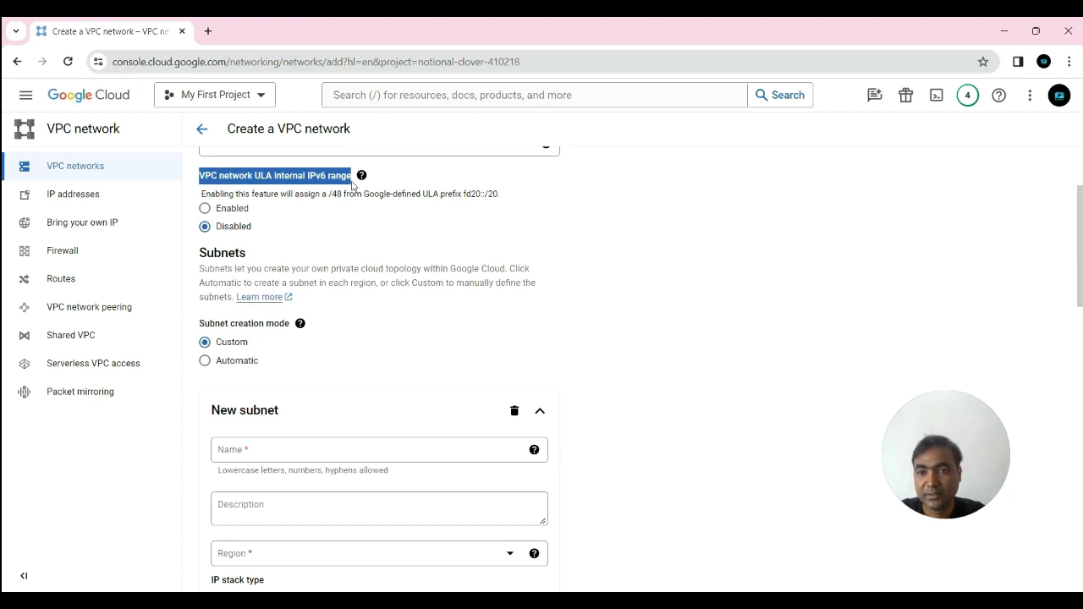
{"action": "left_click", "coordinate": [374, 242]}
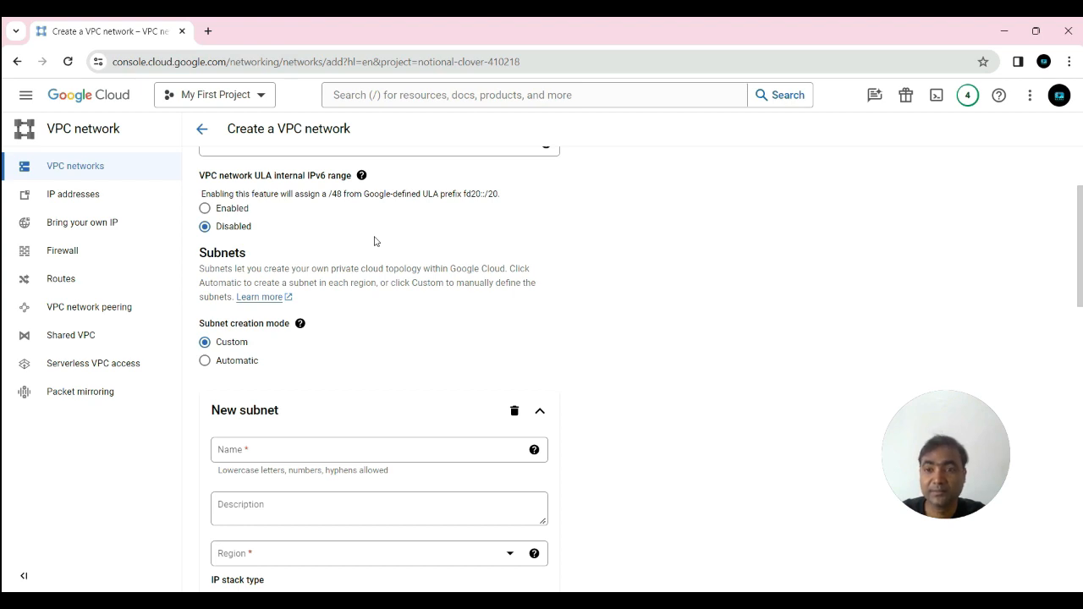
{"action": "left_click", "coordinate": [205, 211]}
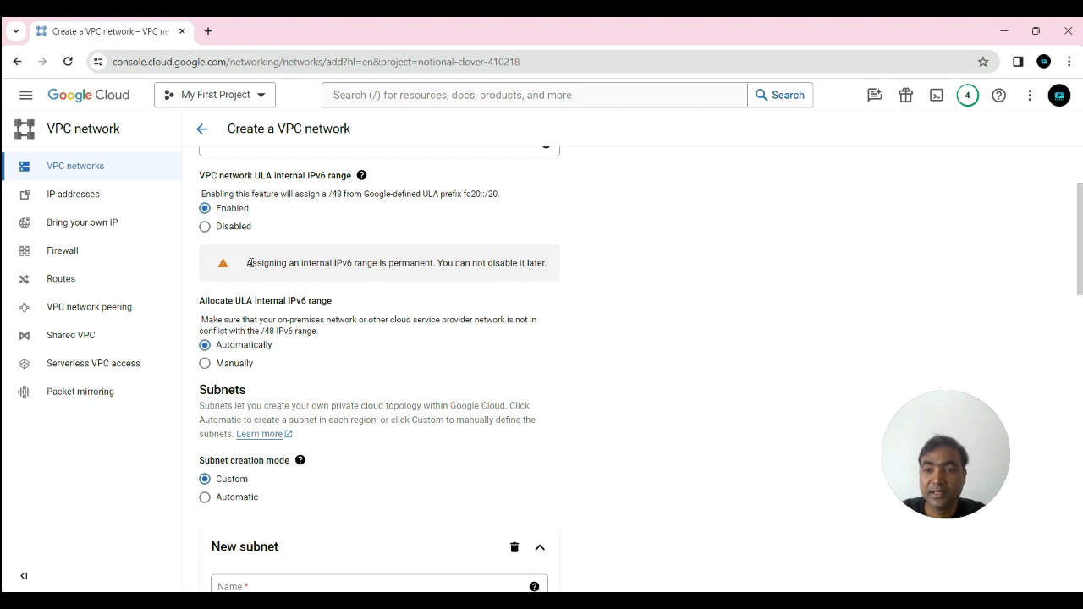
{"action": "left_click_drag", "start_coordinate": [247, 262], "coordinate": [550, 267]}
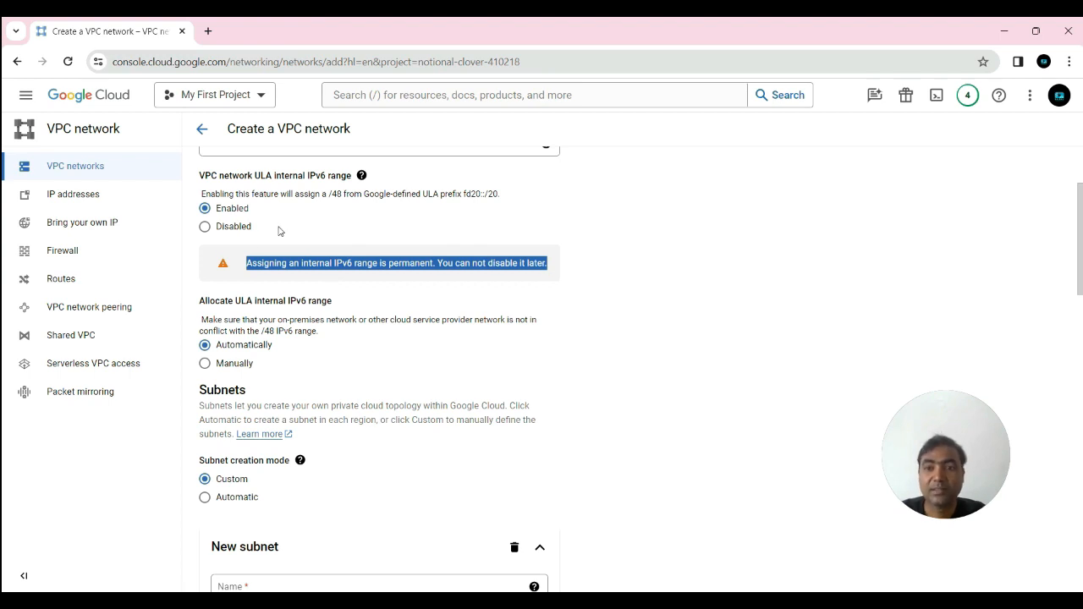
{"action": "left_click", "coordinate": [205, 228]}
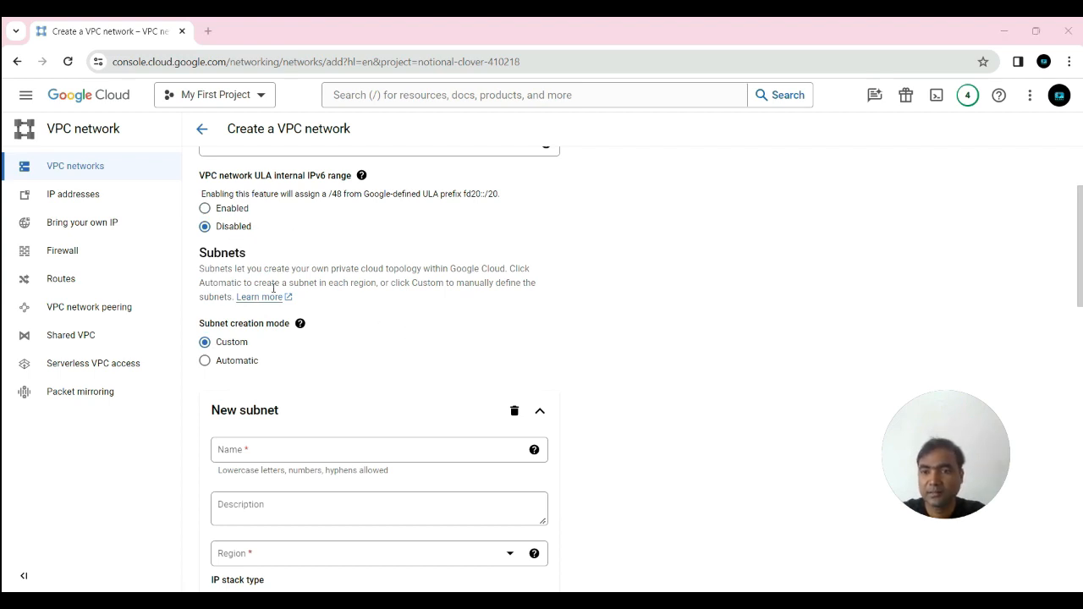
Review the subnet creation settings and name the new subnet subnet1.
{"action": "left_click_drag", "start_coordinate": [199, 252], "coordinate": [247, 252]}
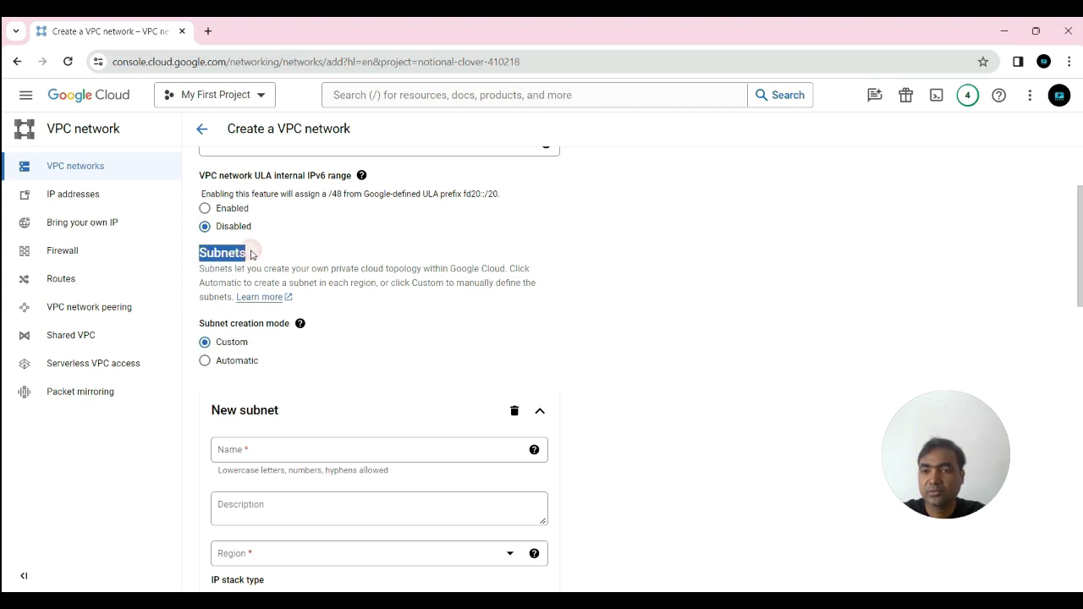
{"action": "left_click", "coordinate": [383, 338]}
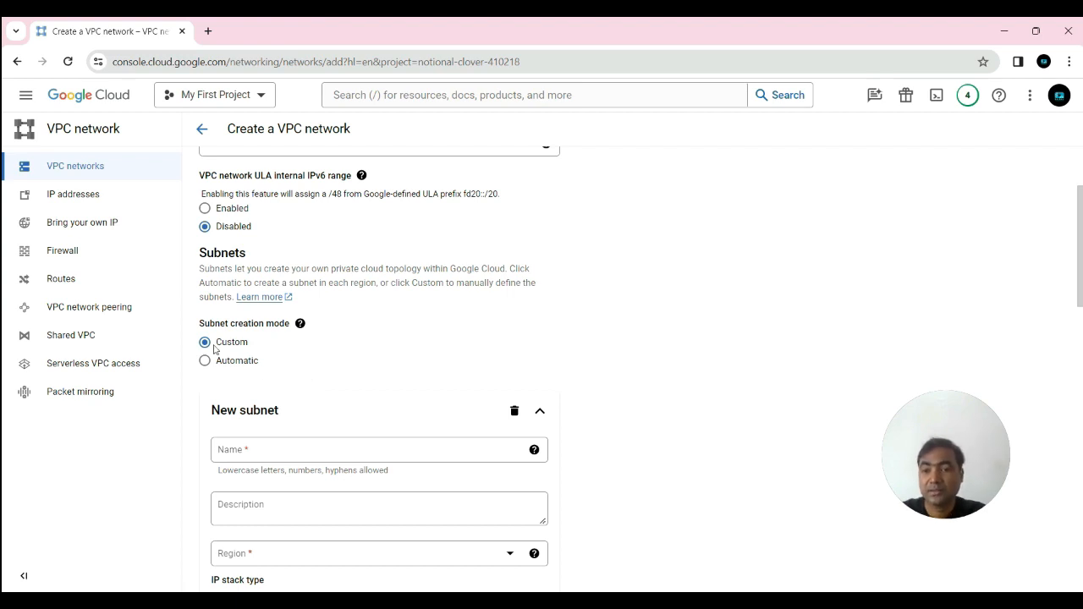
{"action": "scroll", "coordinate": [377, 378], "scroll_direction": "down", "scroll_amount": 1}
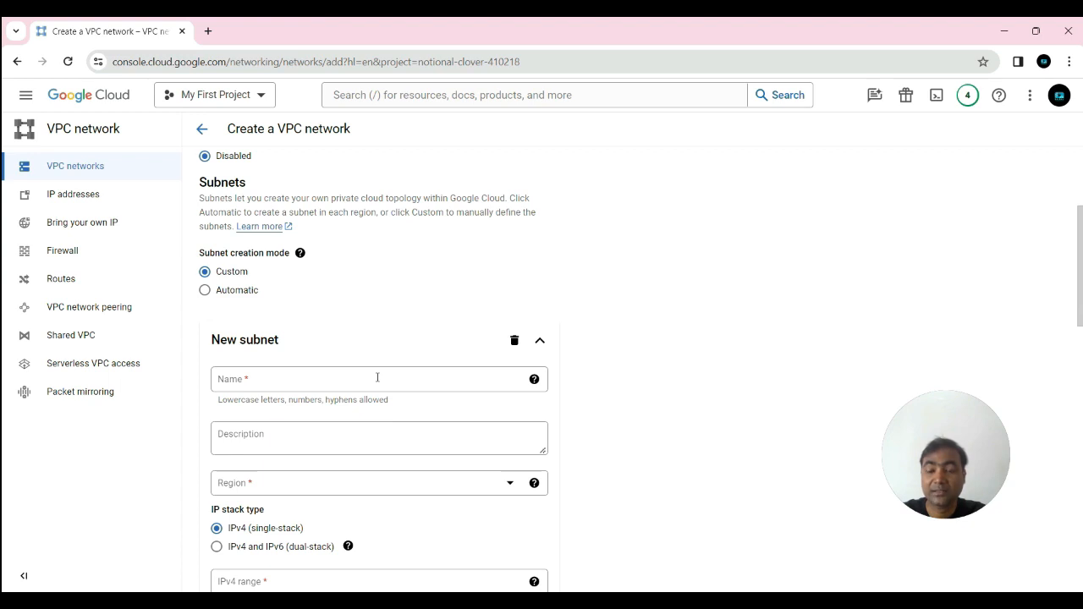
{"action": "scroll", "coordinate": [377, 377], "scroll_direction": "down", "scroll_amount": 2}
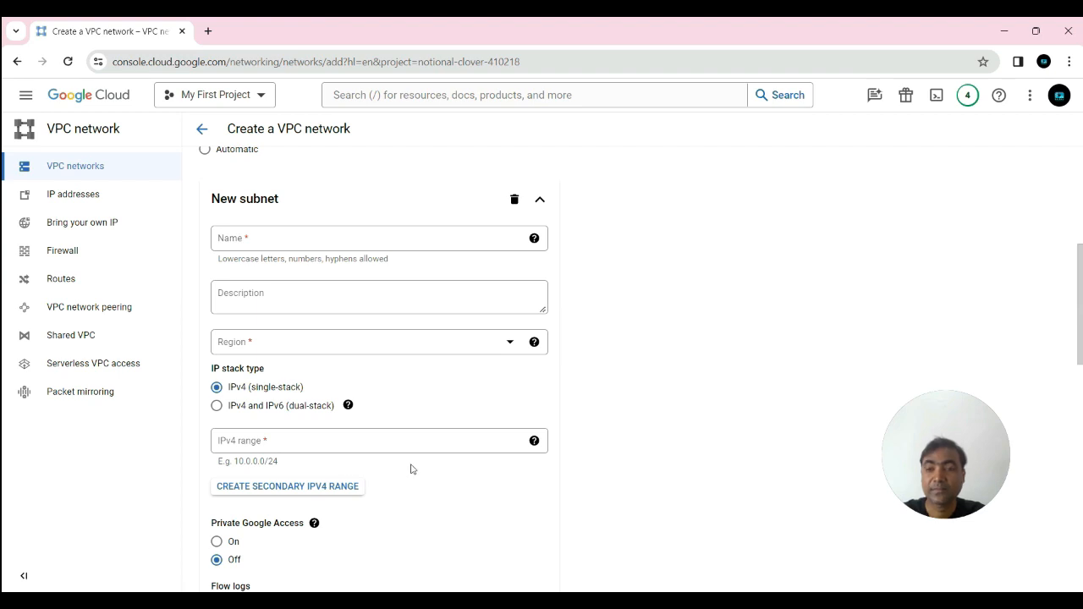
{"action": "scroll", "coordinate": [411, 466], "scroll_direction": "up", "scroll_amount": 2}
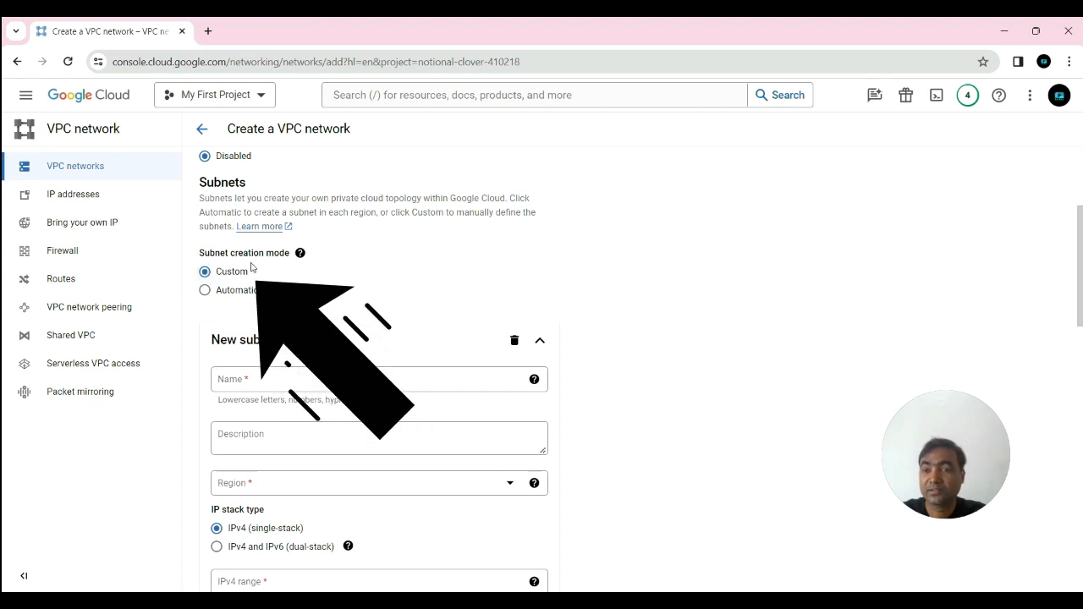
{"action": "scroll", "coordinate": [319, 316], "scroll_direction": "down", "scroll_amount": 1}
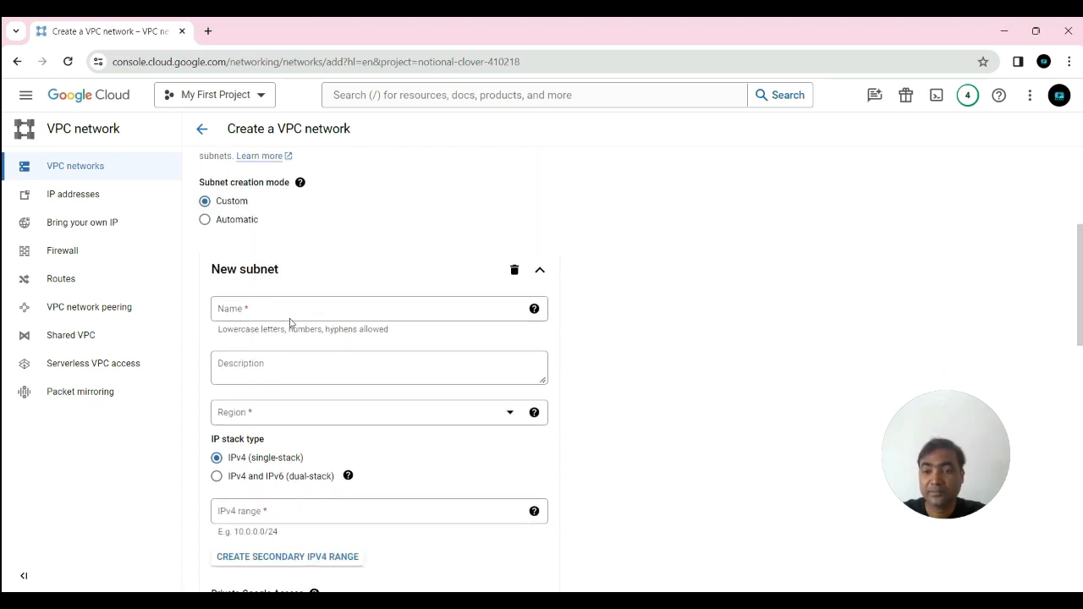
{"action": "left_click", "coordinate": [242, 310]}
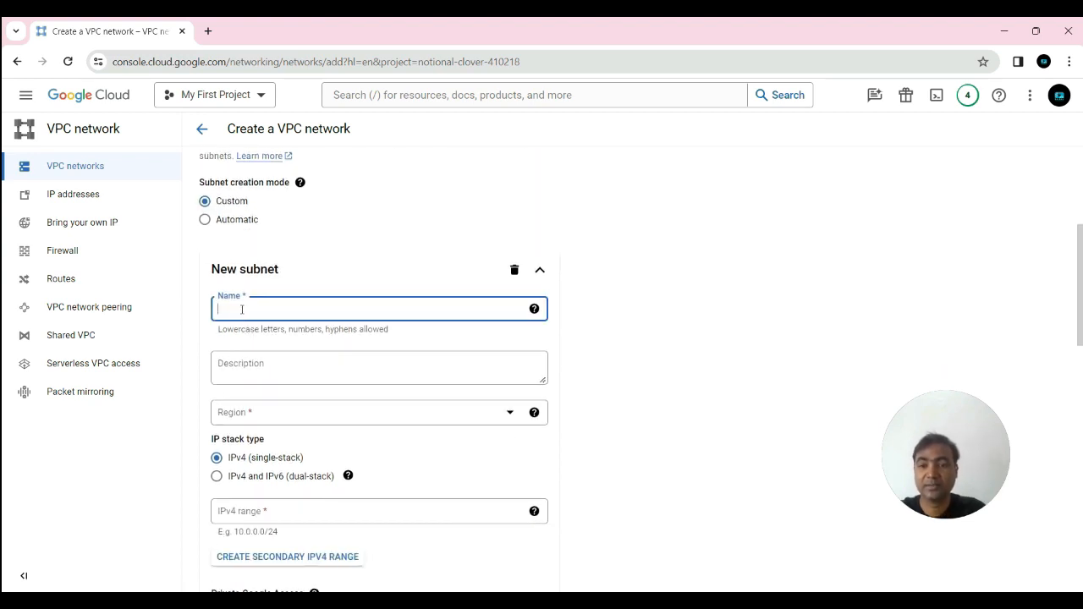
{"action": "type", "text": "subnet1"}
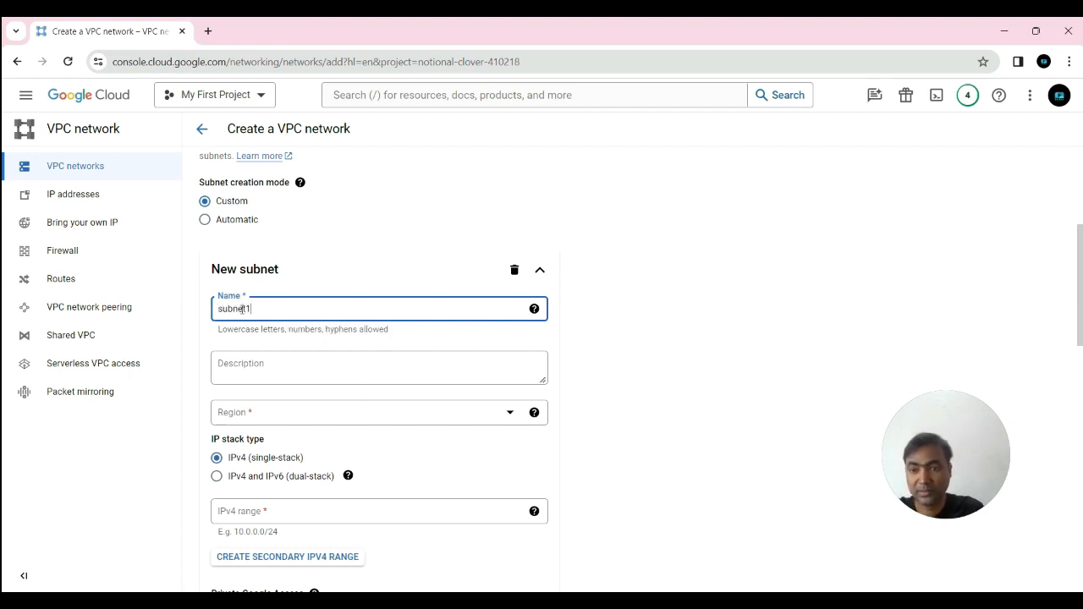
{"action": "left_click", "coordinate": [404, 339]}
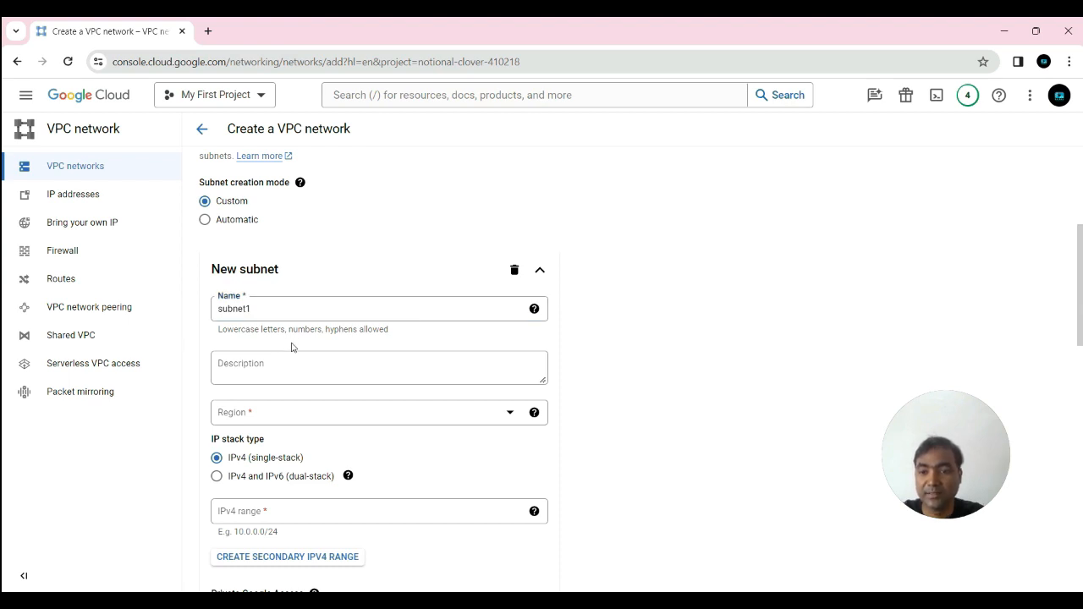
Set the region of subnet1 to asia-south1.
{"action": "scroll", "coordinate": [292, 347], "scroll_direction": "down", "scroll_amount": 1}
{"action": "left_click", "coordinate": [259, 348]}
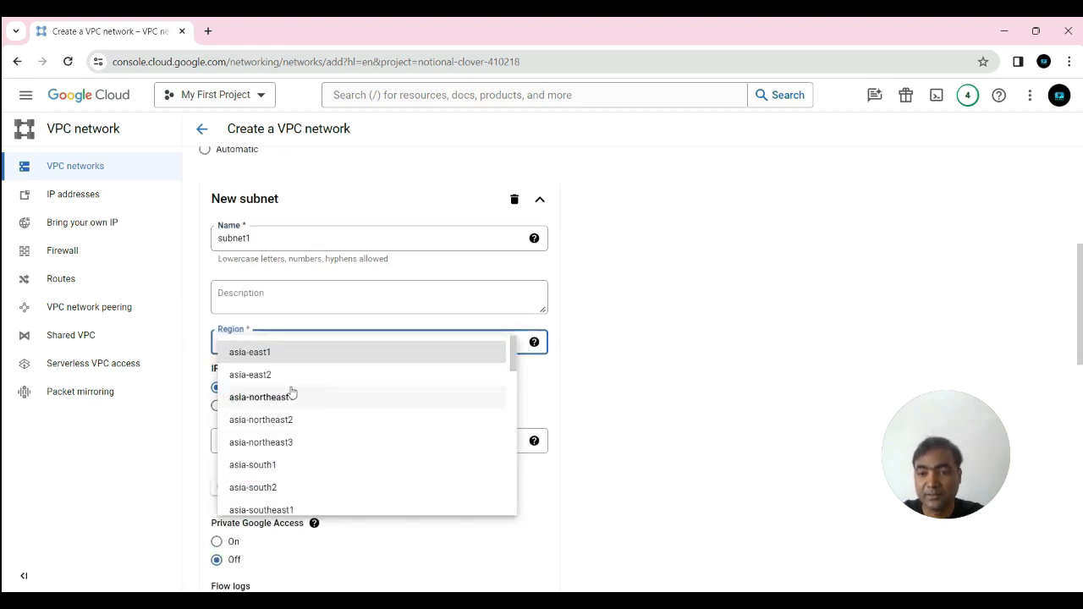
{"action": "scroll", "coordinate": [294, 391], "scroll_direction": "down", "scroll_amount": 1}
{"action": "left_click", "coordinate": [257, 401]}
Set the IPv4 range of subnet1 to 10.4.0.0/24.
{"action": "scroll", "coordinate": [276, 341], "scroll_direction": "down", "scroll_amount": 1}
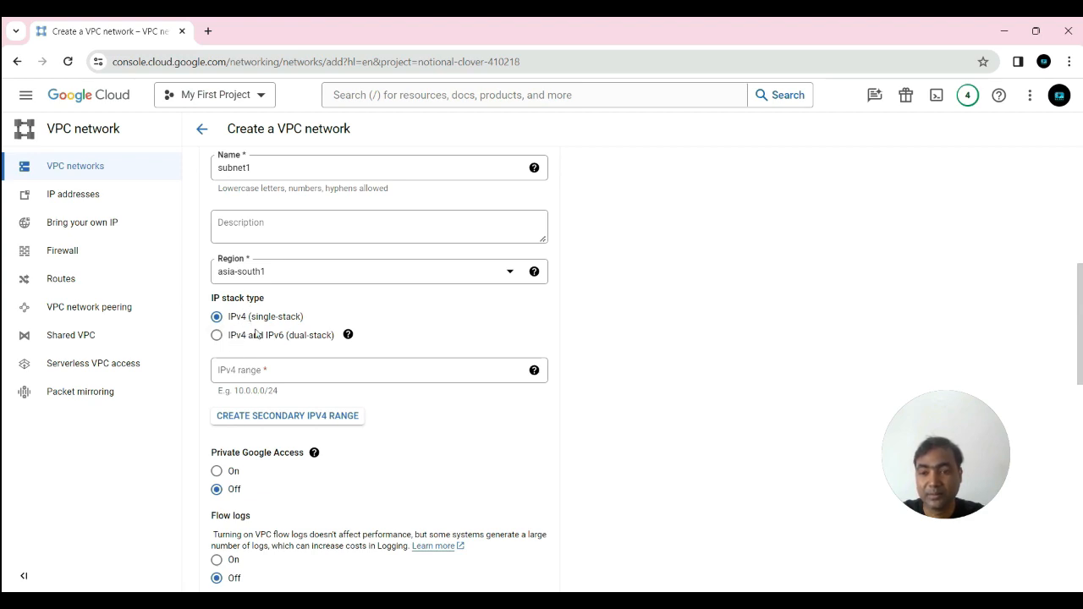
{"action": "left_click", "coordinate": [248, 375]}
{"action": "left_click", "coordinate": [258, 395]}
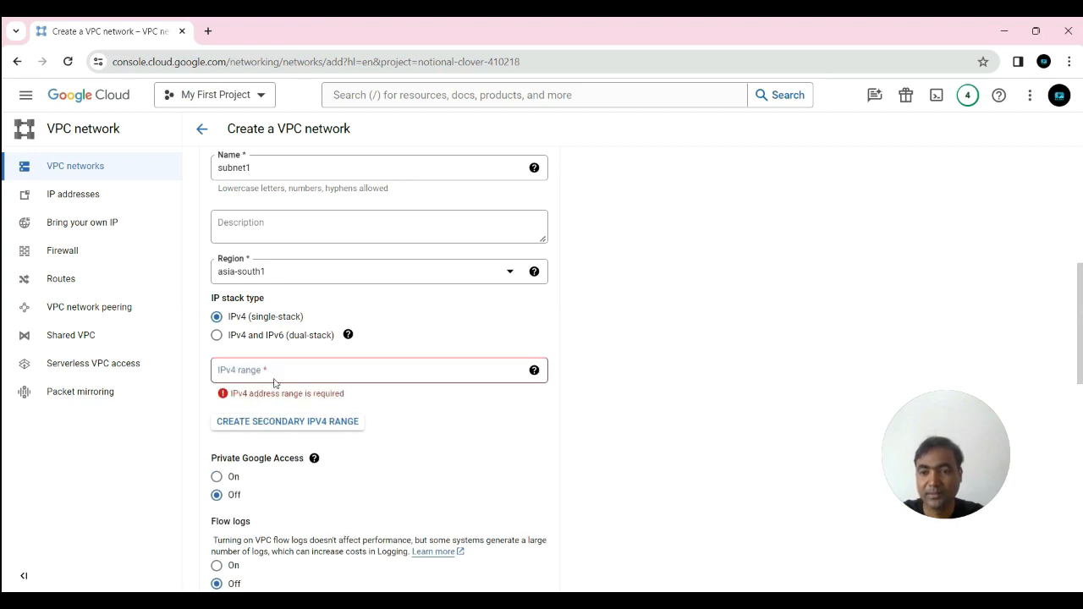
{"action": "left_click", "coordinate": [274, 376]}
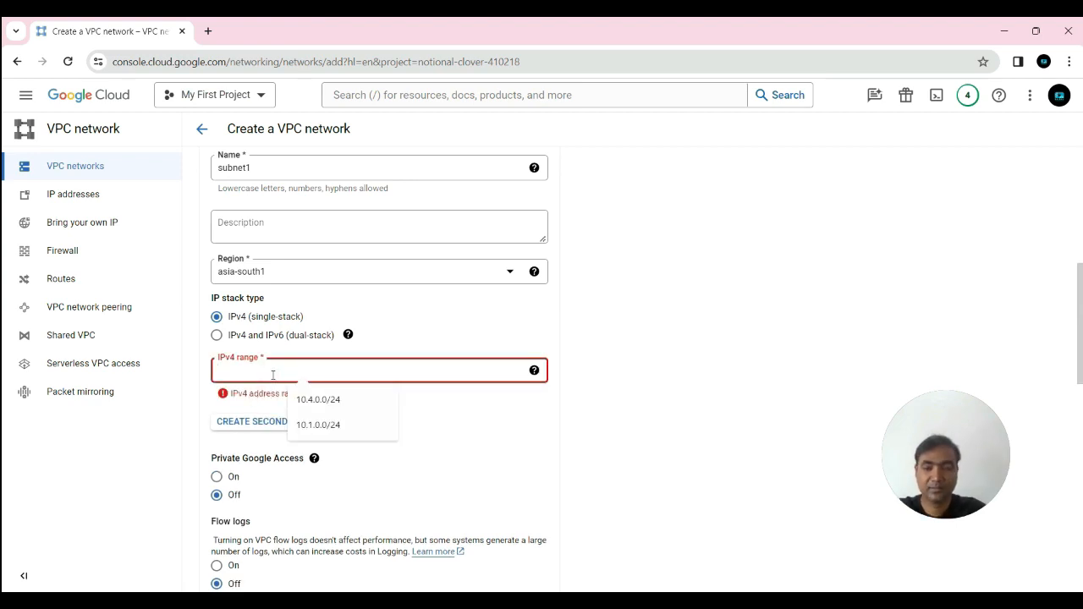
{"action": "left_click", "coordinate": [339, 404]}
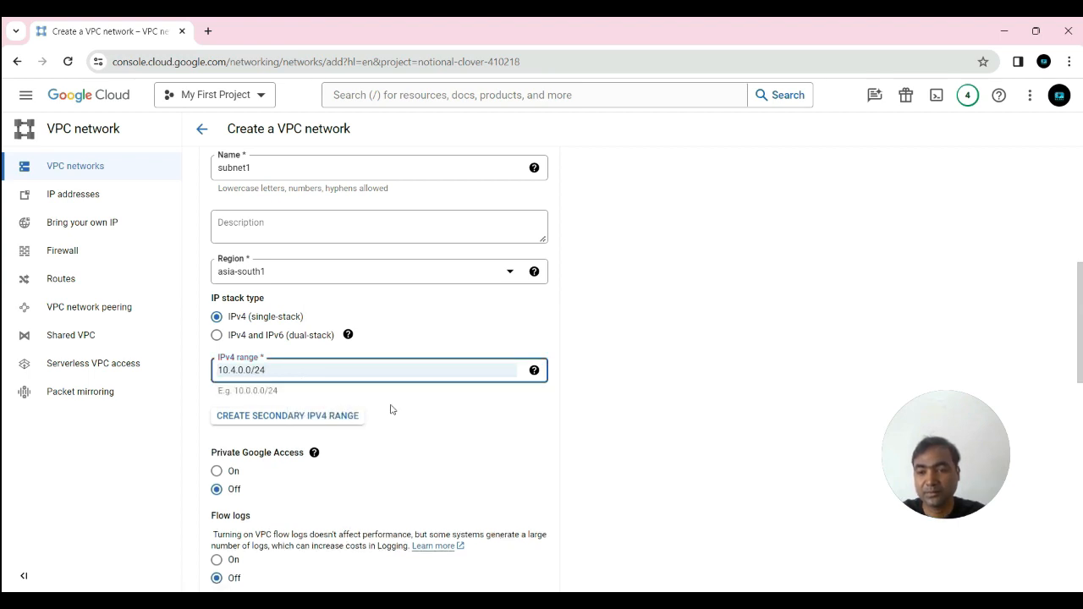
{"action": "left_click", "coordinate": [429, 415]}
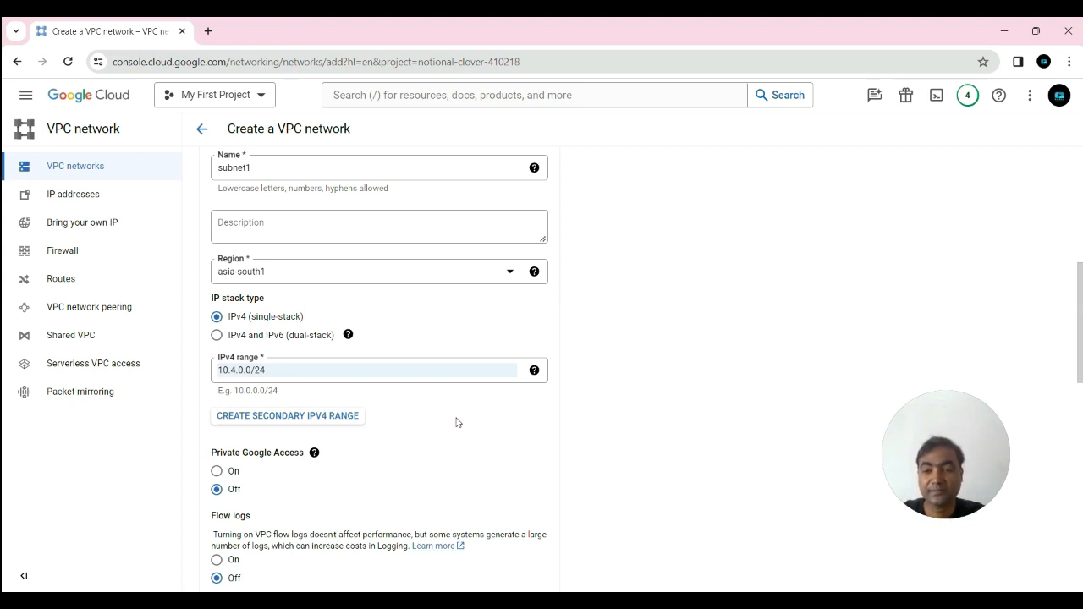
Finish defining subnet1, keeping Private Google Access, flow logs and hybrid subnet set to Off.
{"action": "scroll", "coordinate": [443, 418], "scroll_direction": "down", "scroll_amount": 2}
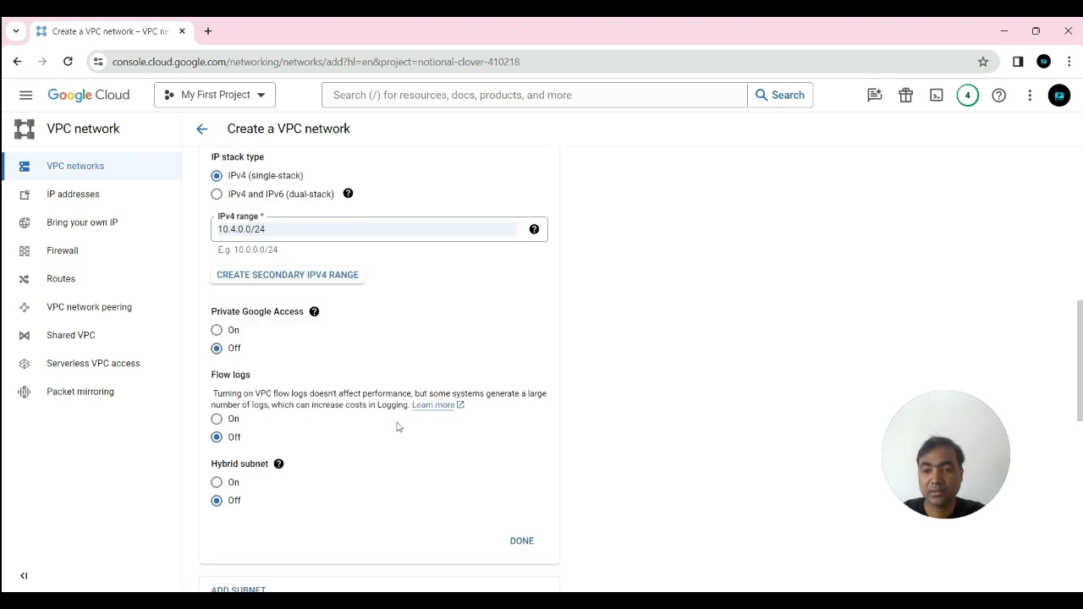
{"action": "scroll", "coordinate": [579, 540], "scroll_direction": "down", "scroll_amount": 3}
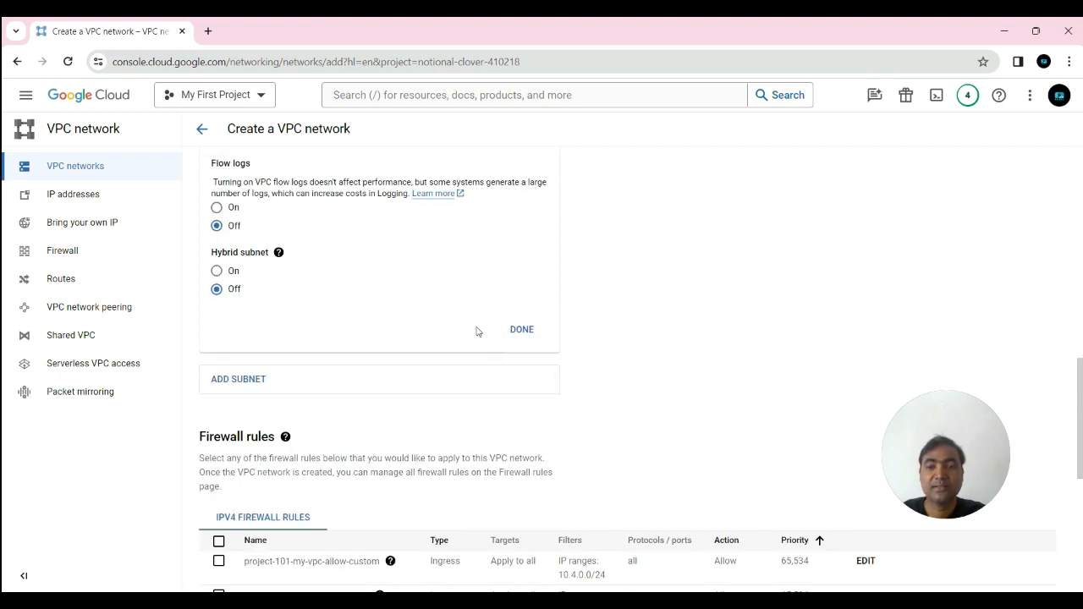
{"action": "left_click", "coordinate": [520, 333]}
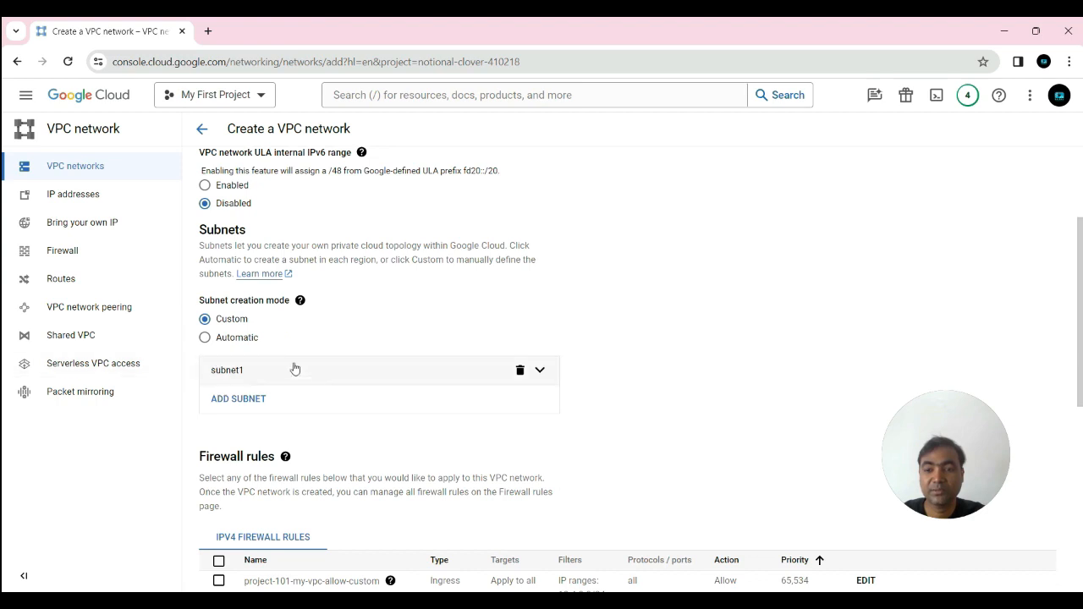
Review the IPv4 firewall rules, try the Global dynamic routing mode, and set it back to Regional.
{"action": "scroll", "coordinate": [396, 448], "scroll_direction": "down", "scroll_amount": 3}
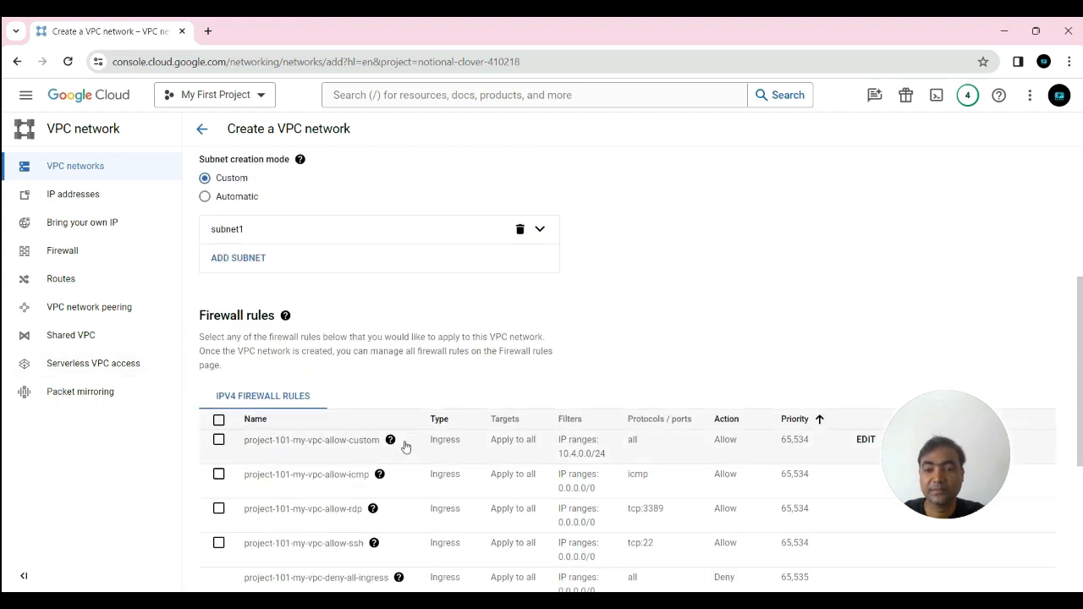
{"action": "scroll", "coordinate": [407, 444], "scroll_direction": "down", "scroll_amount": 1}
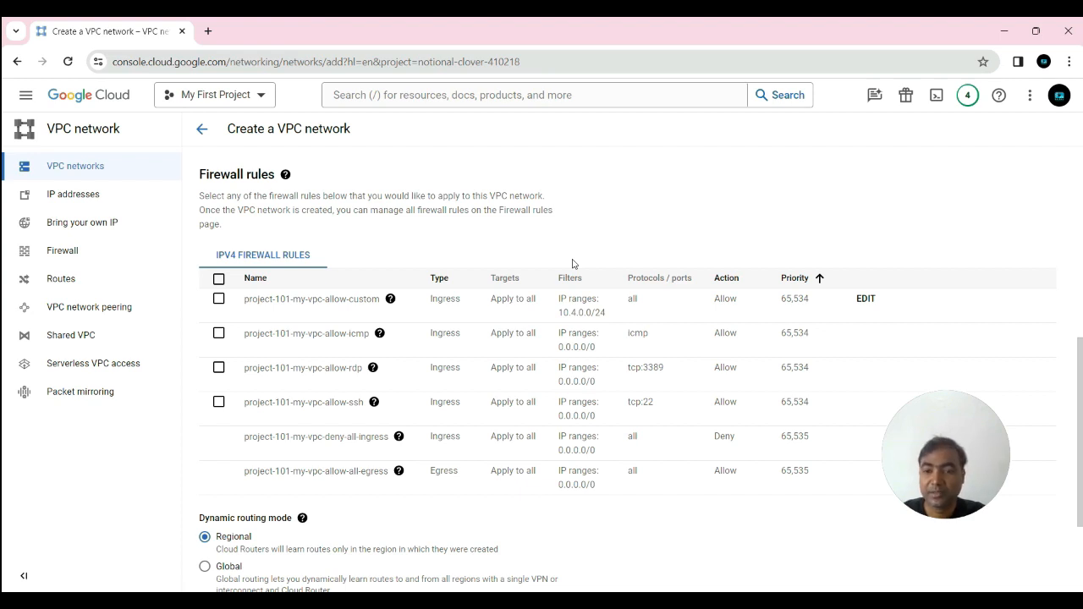
{"action": "scroll", "coordinate": [572, 264], "scroll_direction": "down", "scroll_amount": 3}
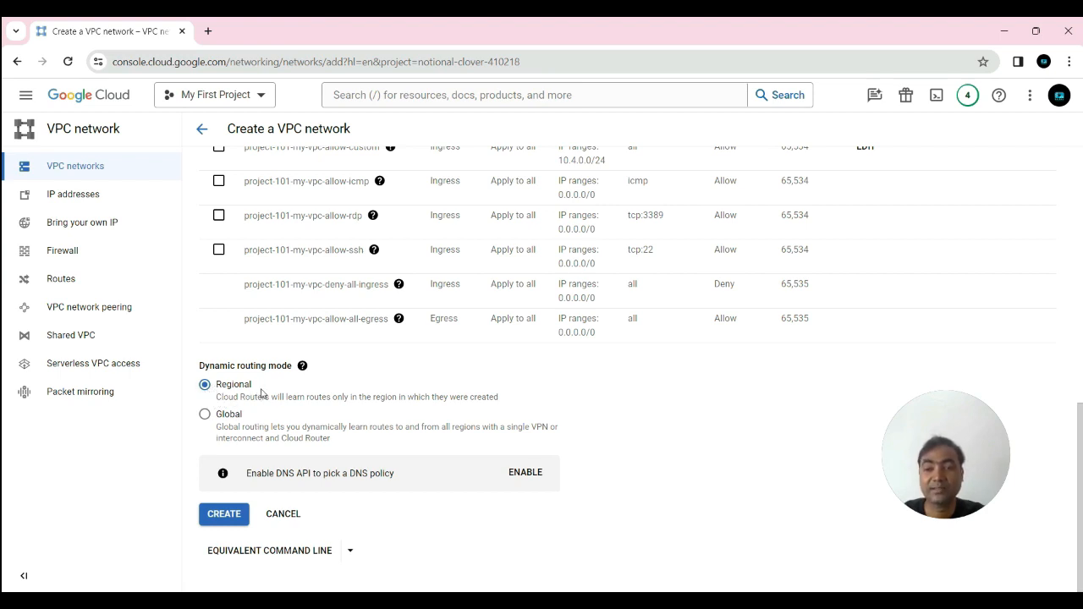
{"action": "left_click", "coordinate": [205, 416]}
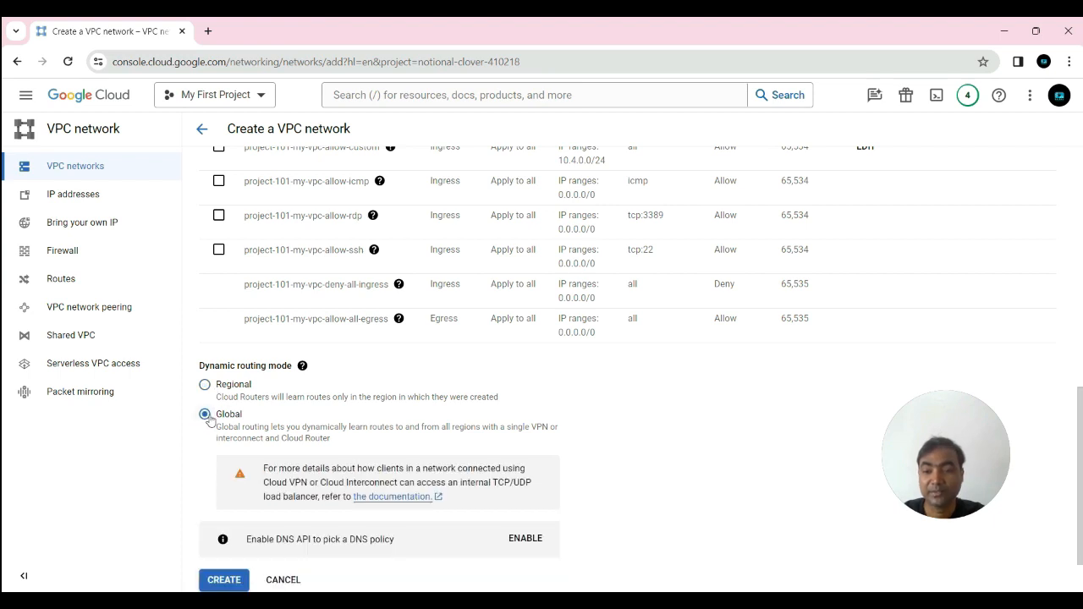
{"action": "scroll", "coordinate": [372, 499], "scroll_direction": "down", "scroll_amount": 1}
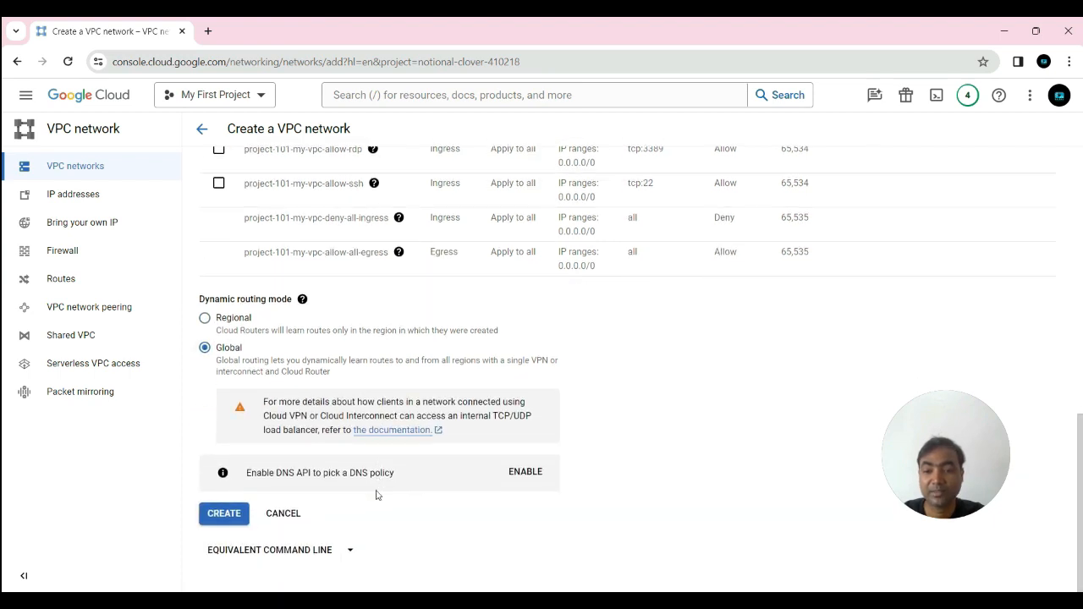
{"action": "left_click", "coordinate": [205, 320]}
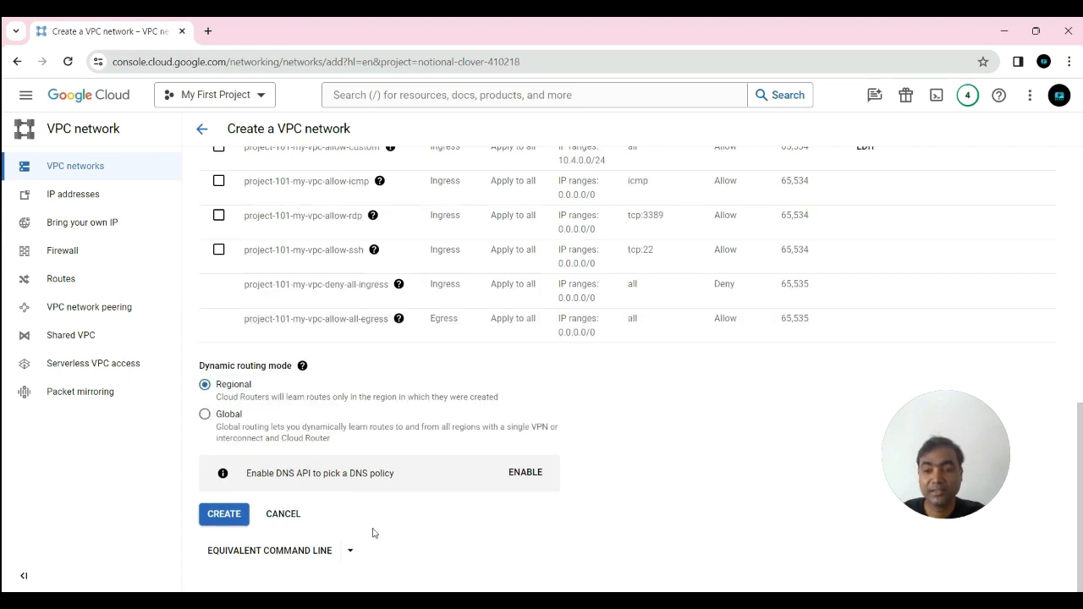
Create the VPC network project-101-my-vpc and dismiss the completion notice.
{"action": "left_click", "coordinate": [224, 515]}
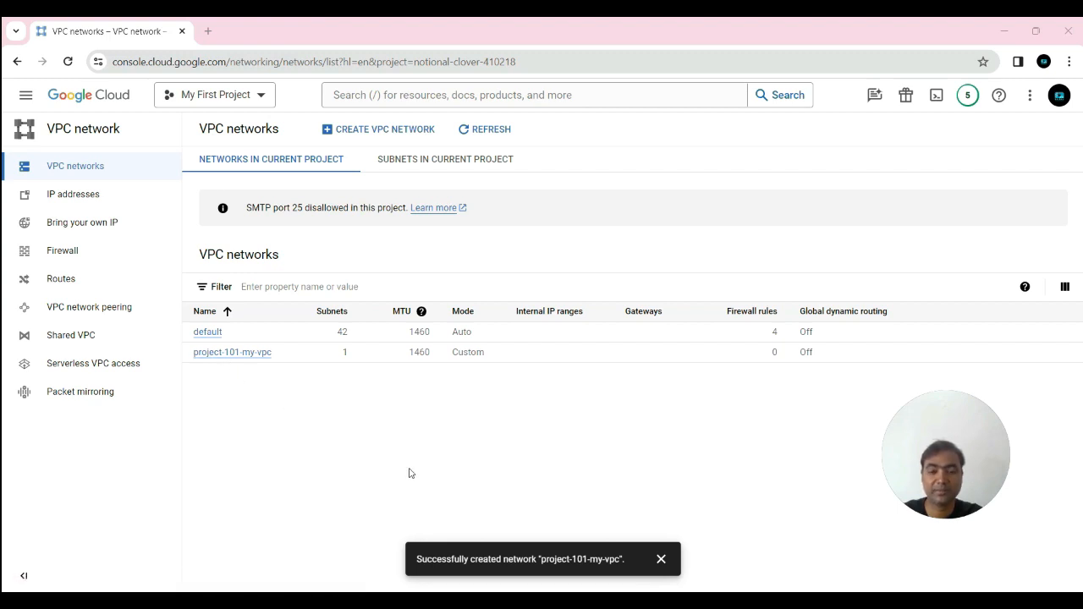
{"action": "left_click", "coordinate": [661, 560]}
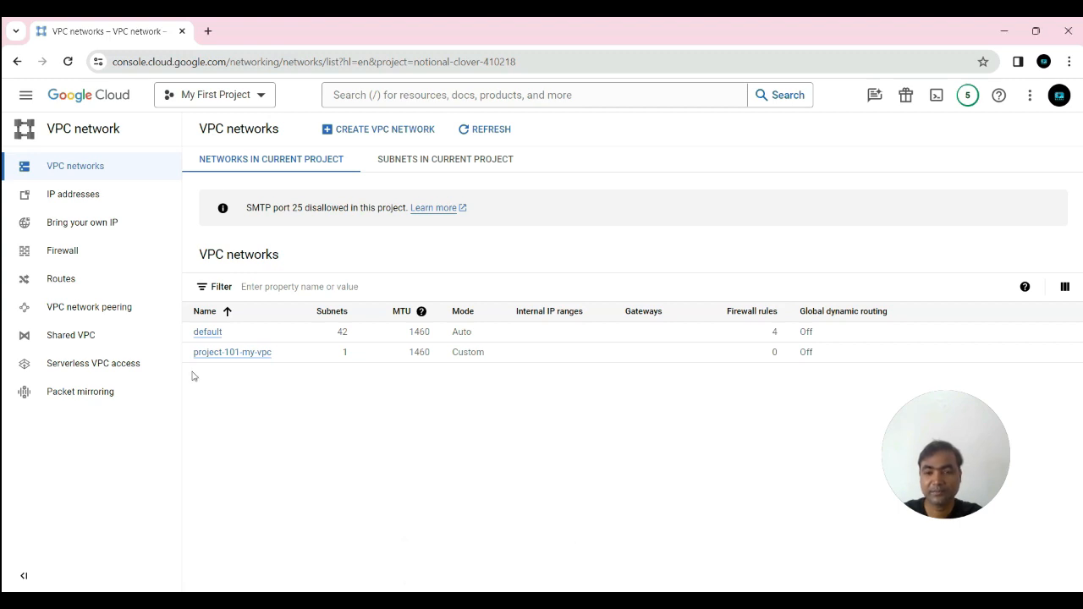
Examine the overview, subnets, static internal IP addresses, firewalls and firewall endpoints of project-101-my-vpc, and return to the VPC networks list.
{"action": "left_click", "coordinate": [236, 358]}
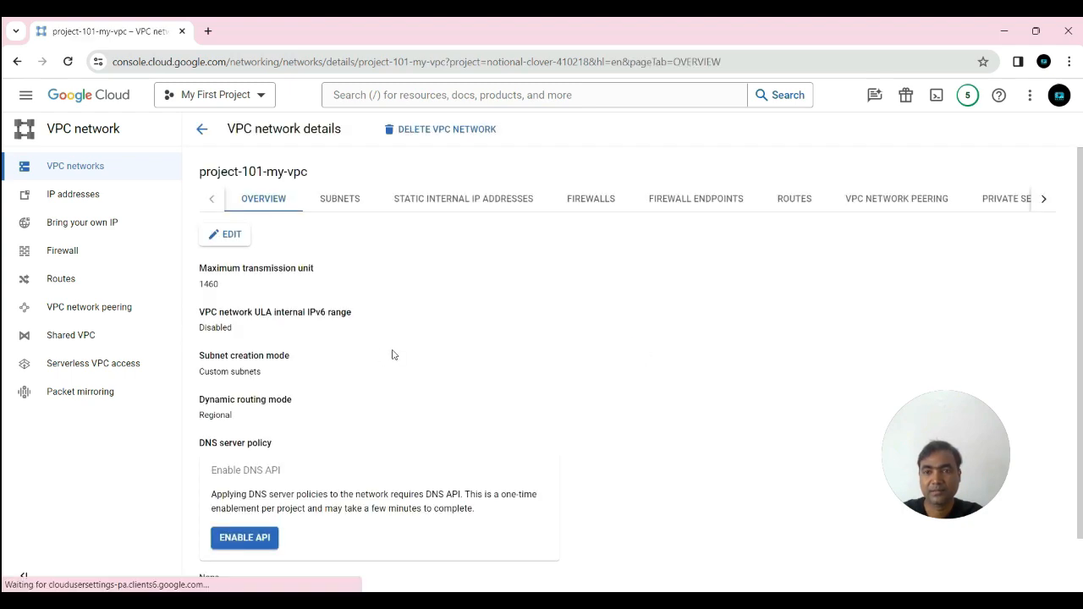
{"action": "left_click", "coordinate": [332, 202]}
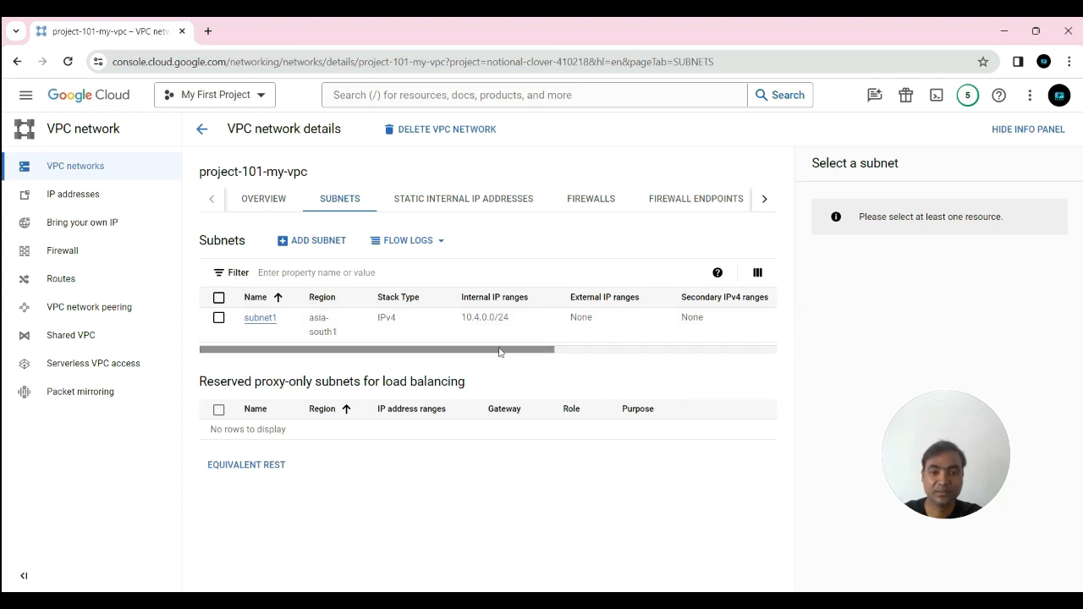
{"action": "left_click_drag", "start_coordinate": [482, 353], "coordinate": [430, 367]}
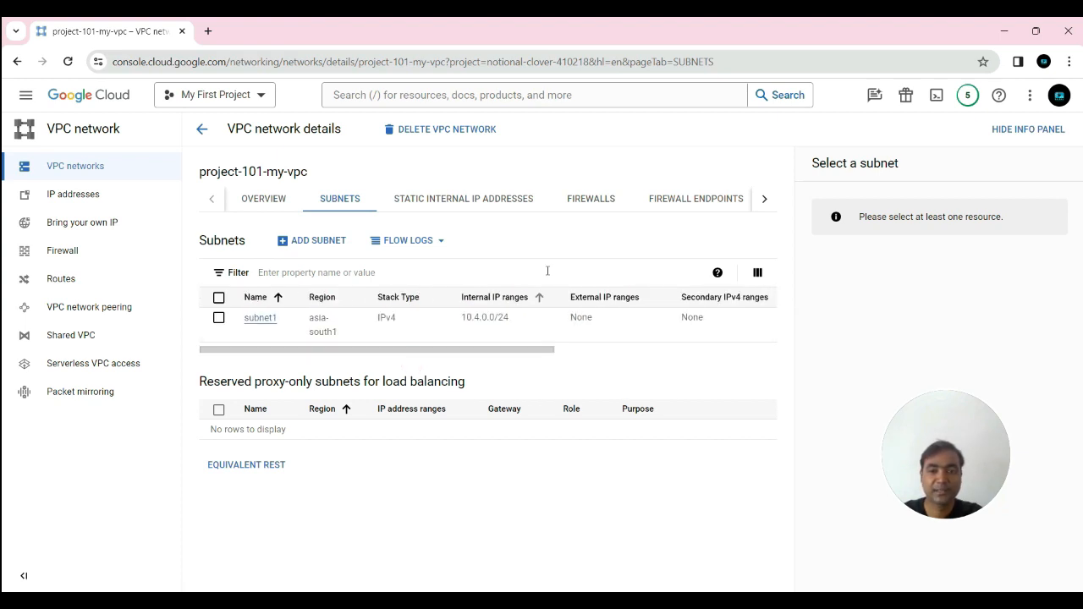
{"action": "left_click", "coordinate": [423, 200]}
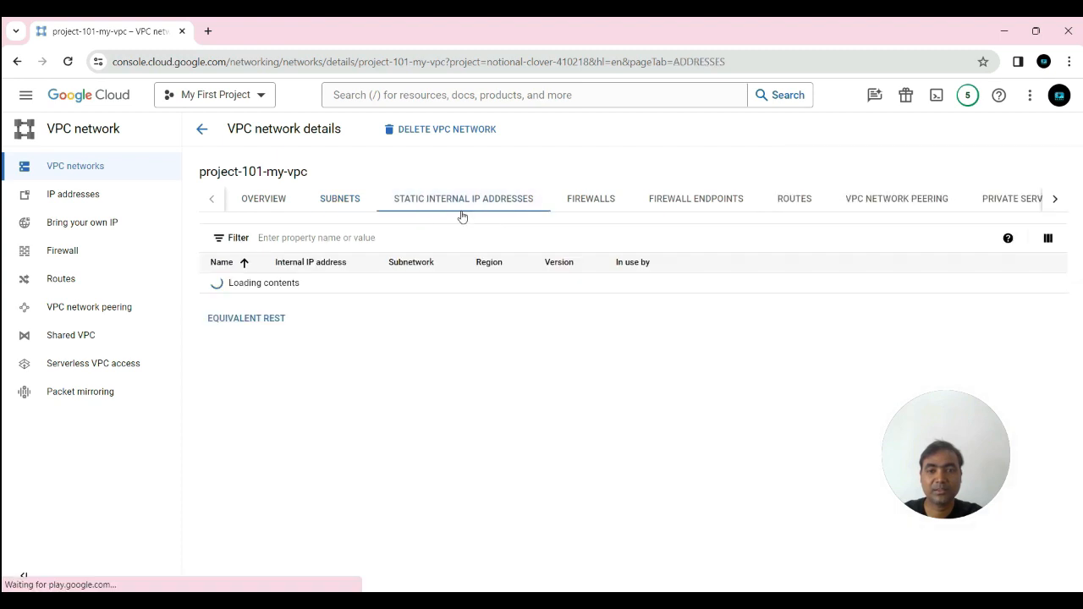
{"action": "left_click", "coordinate": [599, 202]}
{"action": "left_click", "coordinate": [694, 207]}
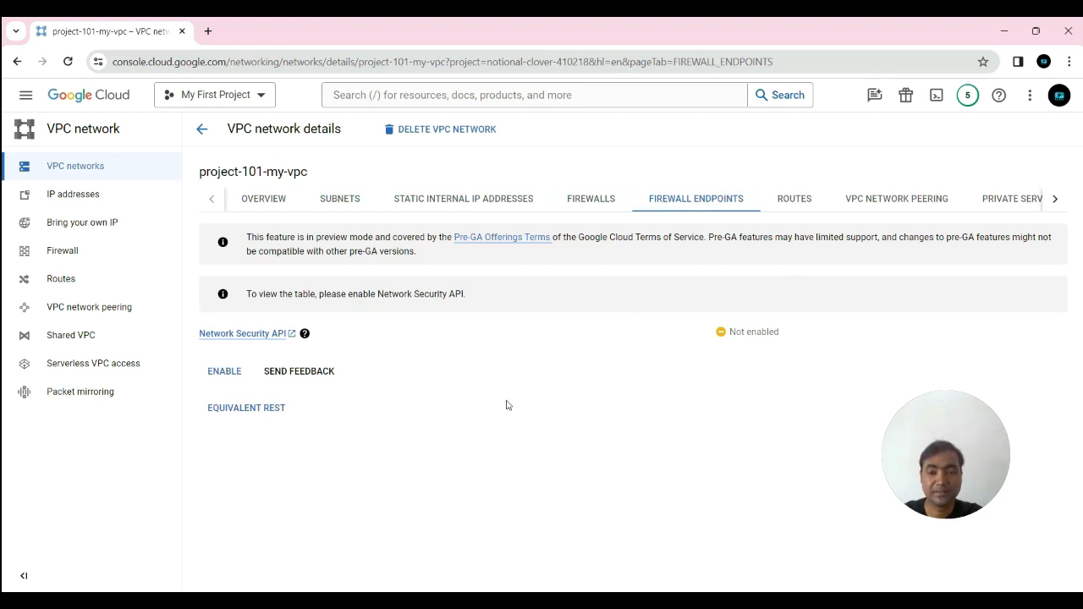
{"action": "left_click", "coordinate": [198, 132]}
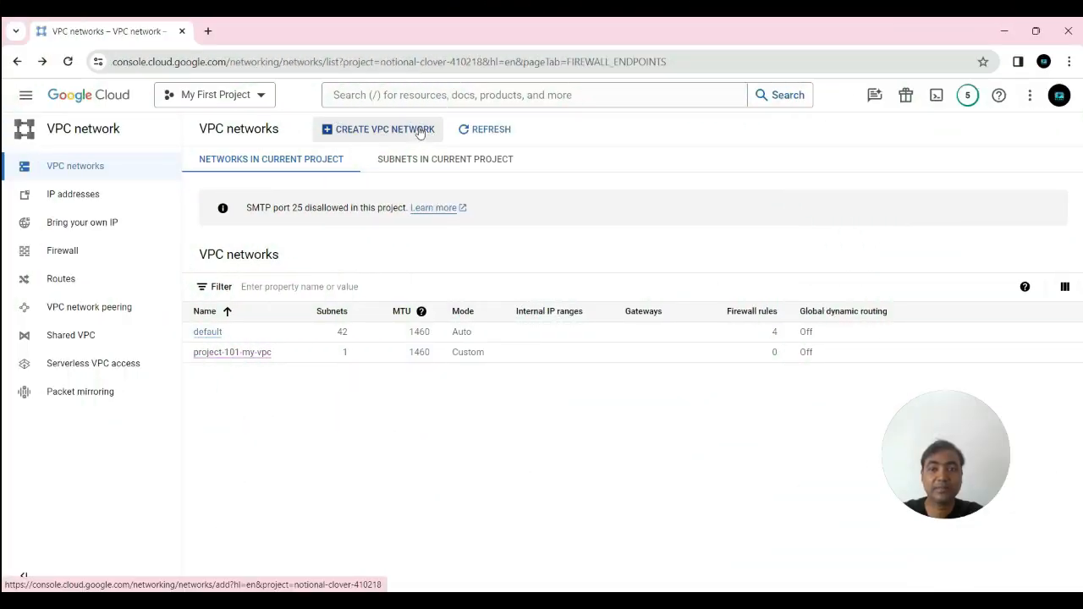
Start creating another VPC network and name it automatic-vpc-creation.
{"action": "left_click", "coordinate": [377, 134]}
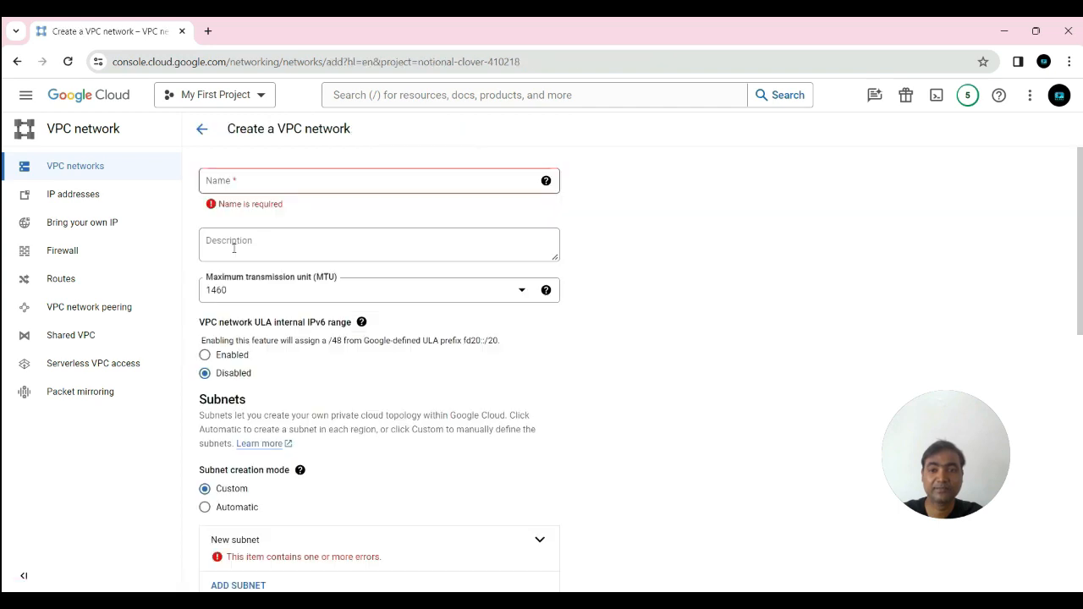
{"action": "left_click", "coordinate": [244, 180]}
{"action": "type", "text": "aut"}
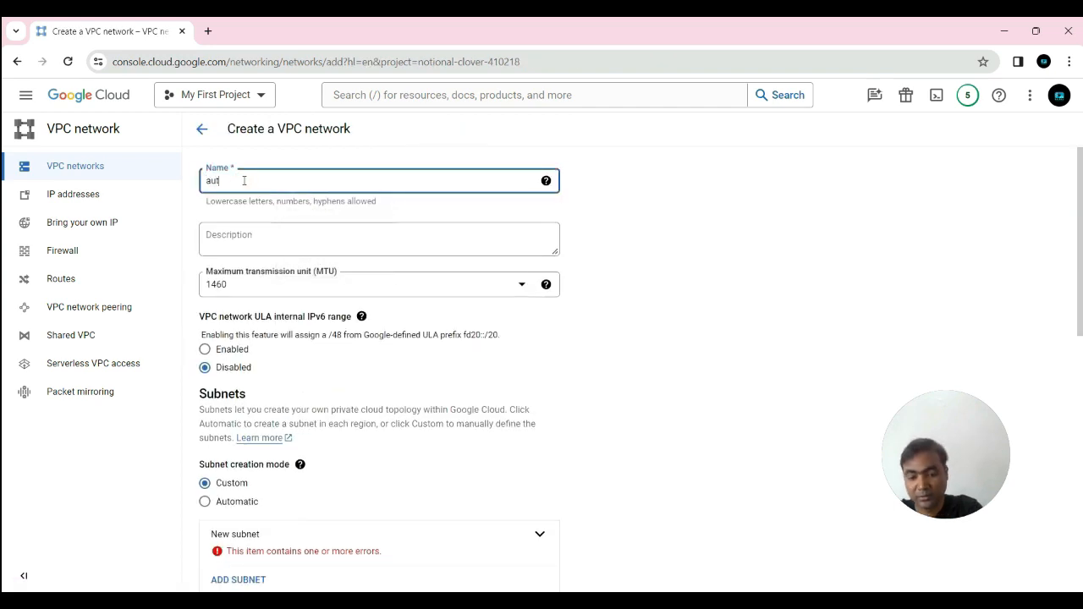
{"action": "type", "text": "omatic-vpc-creation"}
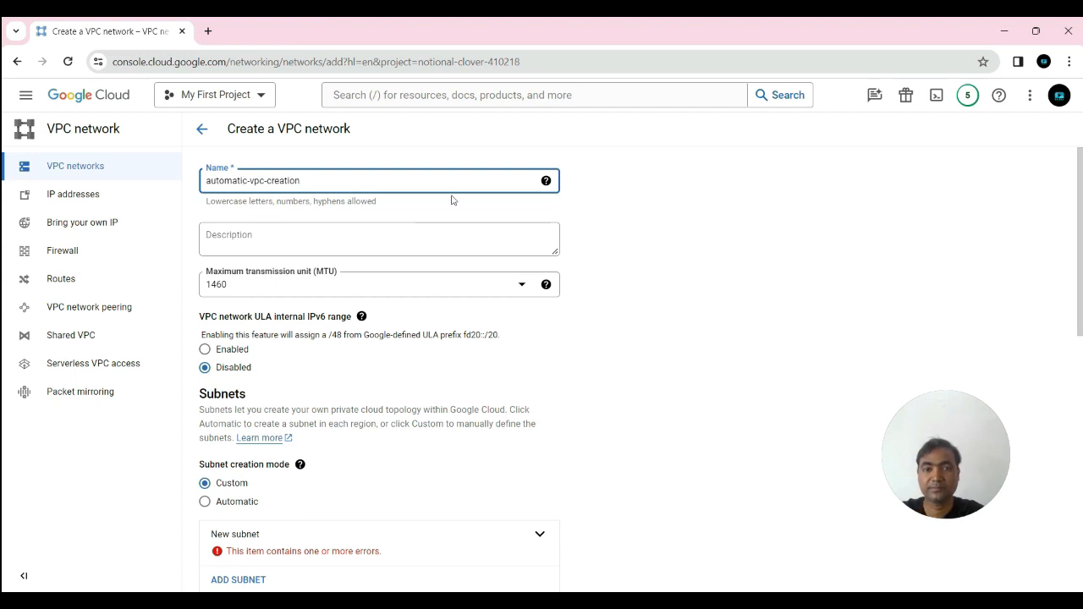
{"action": "left_click", "coordinate": [626, 235]}
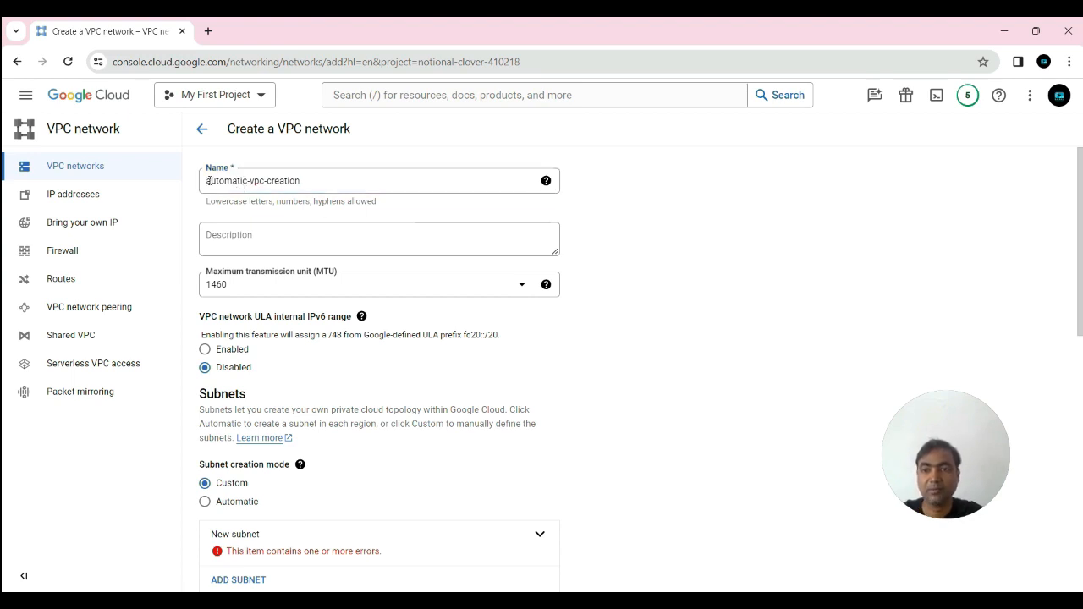
{"action": "left_click_drag", "start_coordinate": [207, 180], "coordinate": [310, 180]}
{"action": "left_click", "coordinate": [669, 242]}
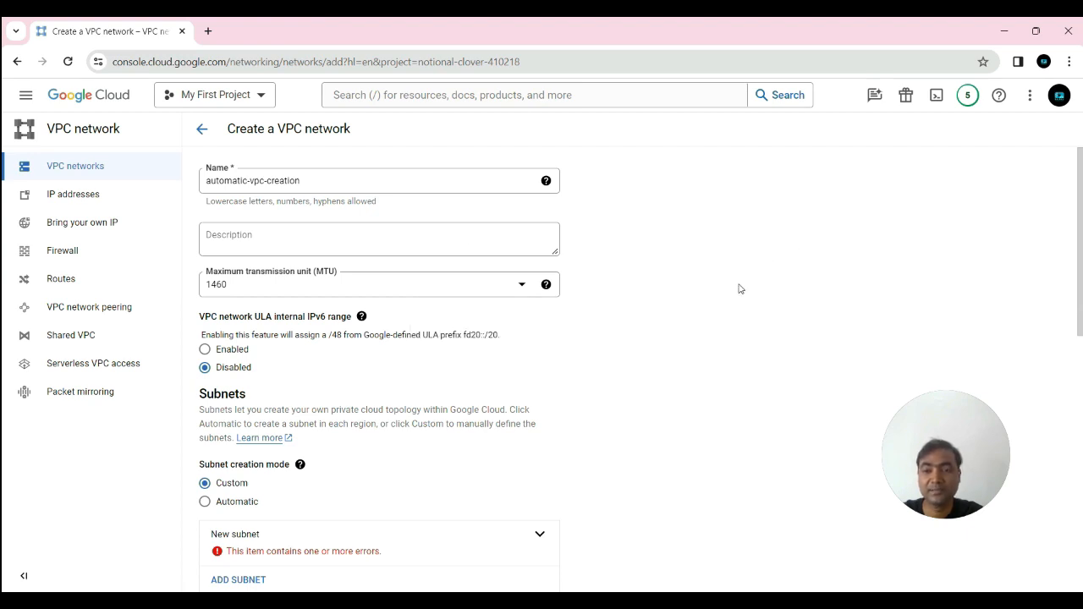
Set the subnet creation mode of automatic-vpc-creation to Automatic.
{"action": "scroll", "coordinate": [305, 289], "scroll_direction": "down", "scroll_amount": 1}
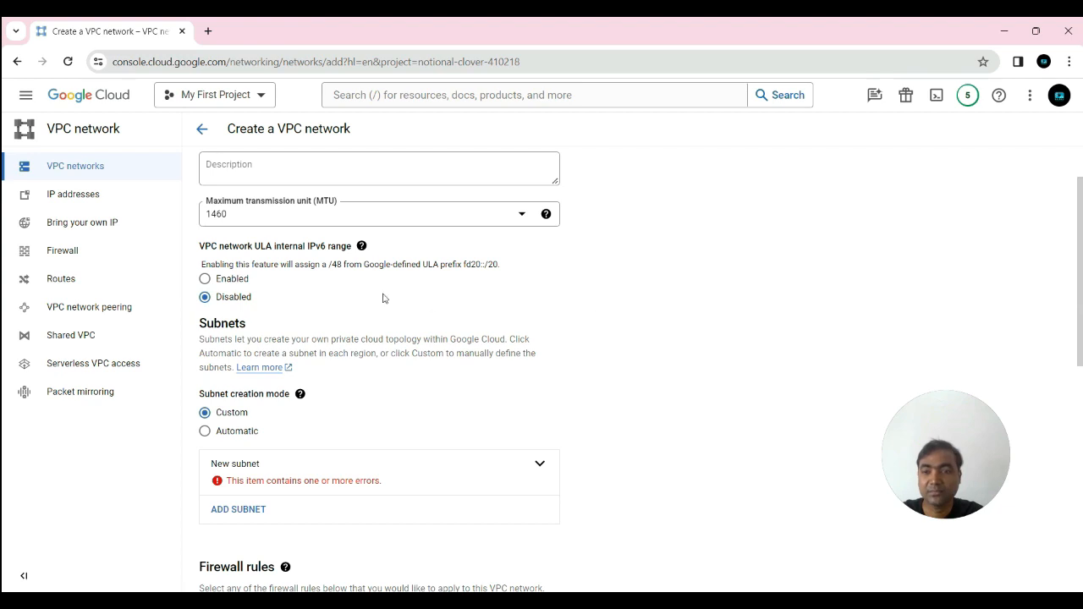
{"action": "scroll", "coordinate": [327, 206], "scroll_direction": "down", "scroll_amount": 1}
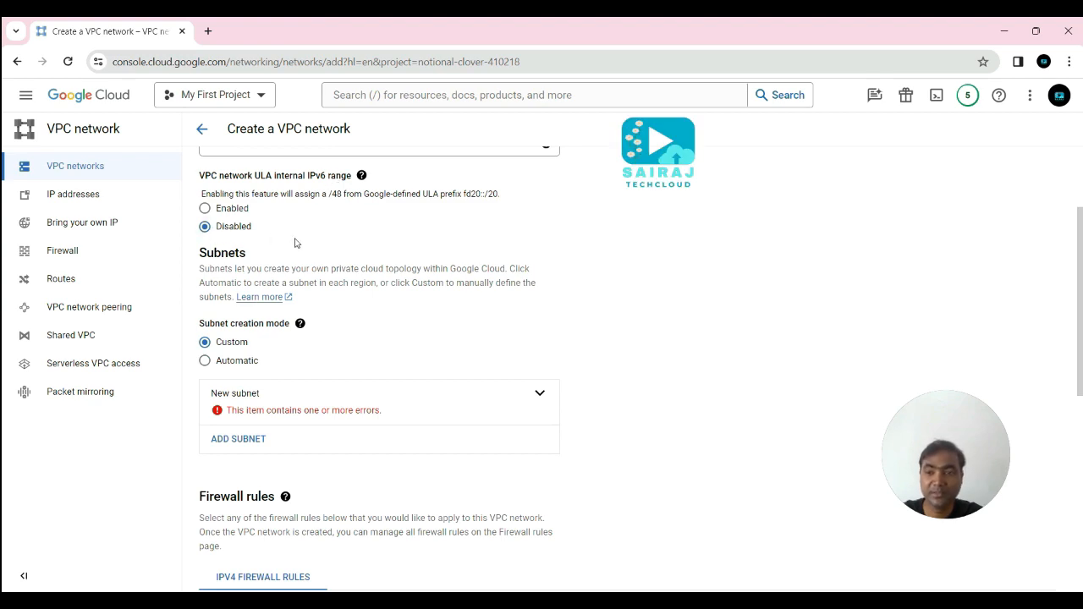
{"action": "scroll", "coordinate": [295, 242], "scroll_direction": "down", "scroll_amount": 1}
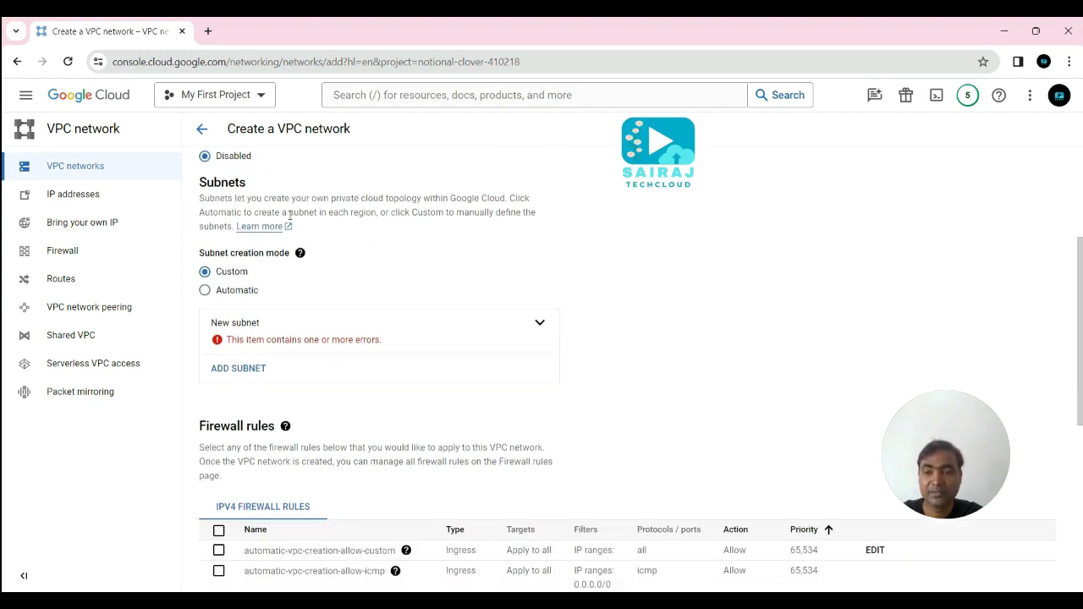
{"action": "left_click", "coordinate": [205, 291]}
Examine the IP address ranges assigned to each region across all pages of the table, as well as the IPv4 firewall rules.
{"action": "scroll", "coordinate": [338, 296], "scroll_direction": "down", "scroll_amount": 1}
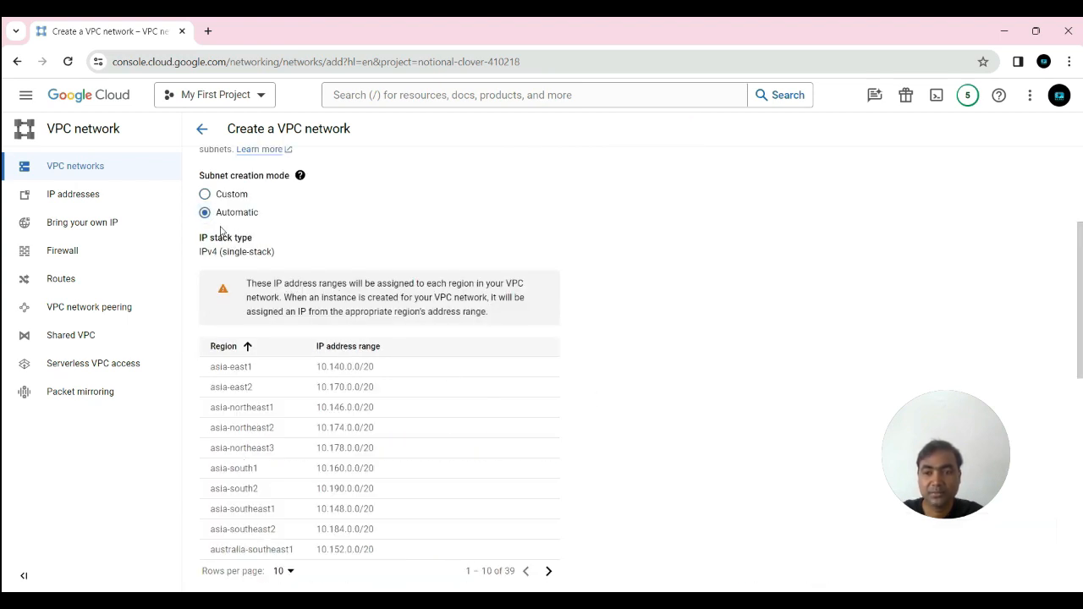
{"action": "scroll", "coordinate": [395, 299], "scroll_direction": "down", "scroll_amount": 1}
{"action": "scroll", "coordinate": [395, 299], "scroll_direction": "down", "scroll_amount": 1}
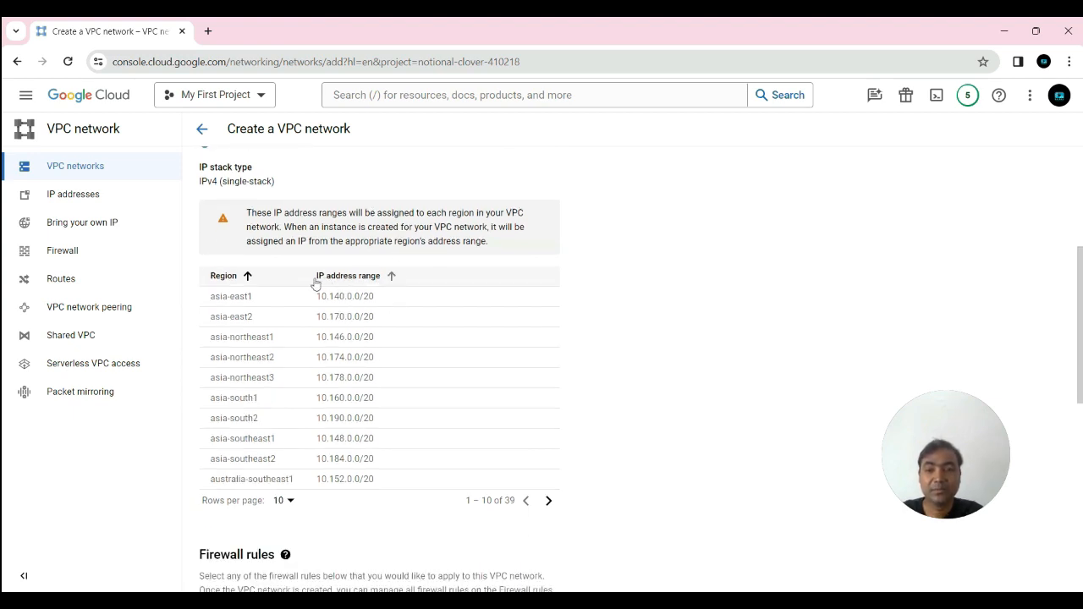
{"action": "double_click", "coordinate": [509, 500]}
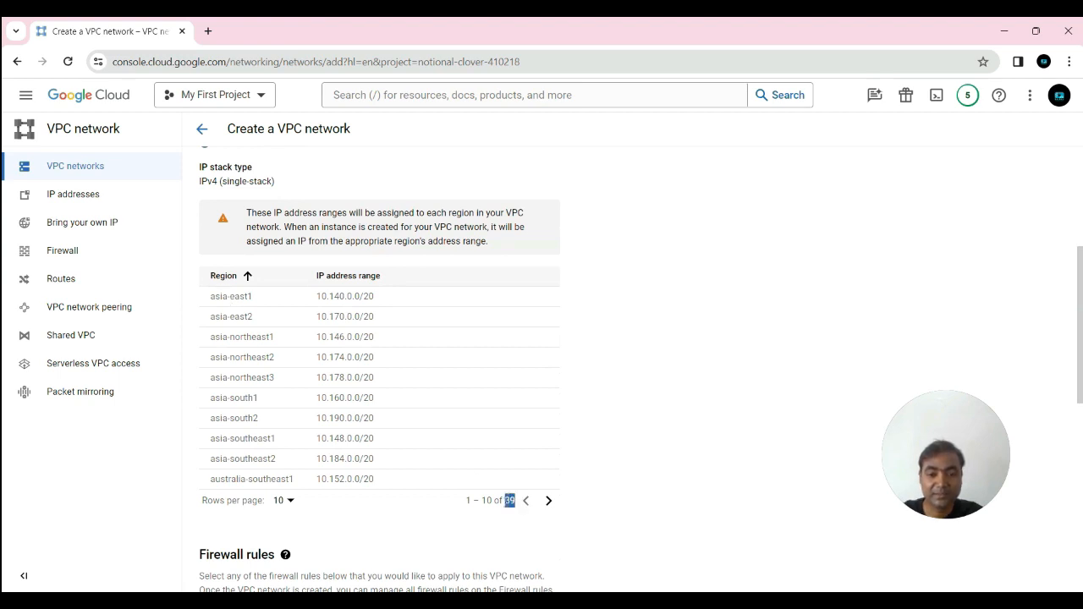
{"action": "left_click", "coordinate": [548, 501]}
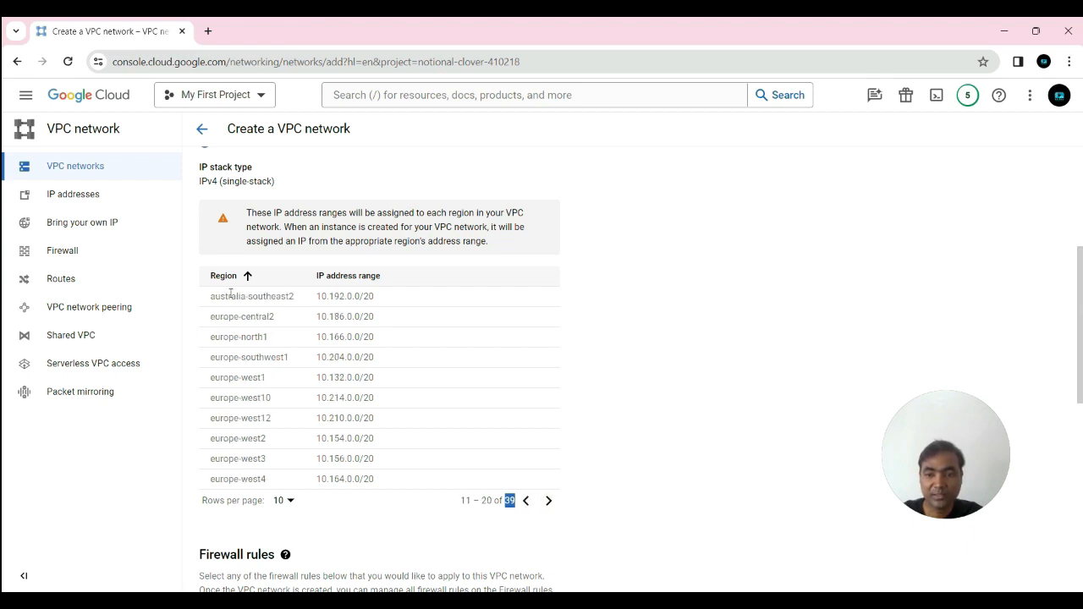
{"action": "left_click", "coordinate": [548, 501]}
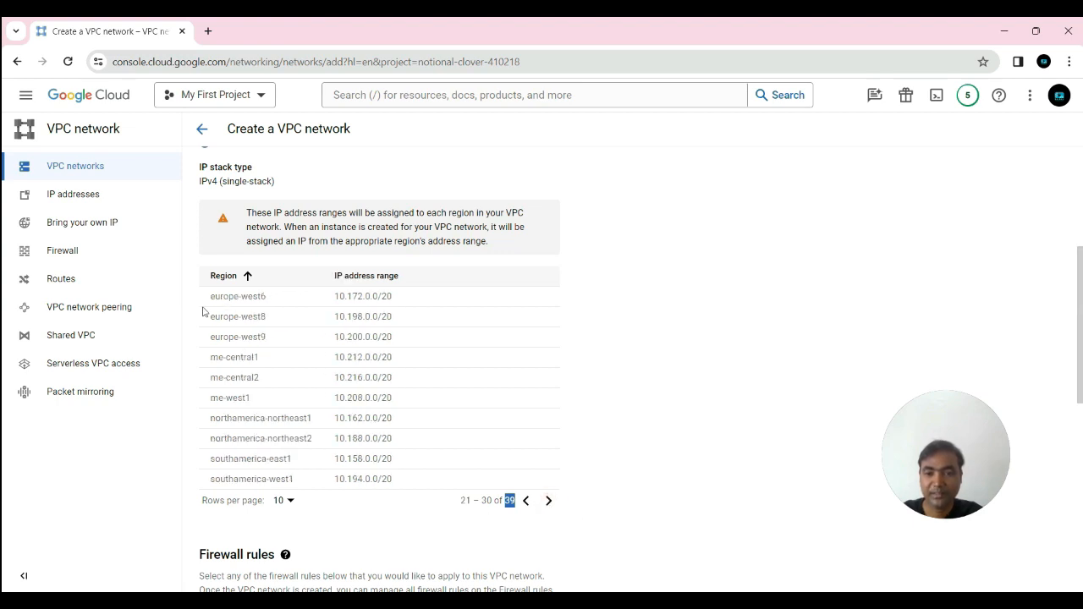
{"action": "left_click", "coordinate": [549, 501]}
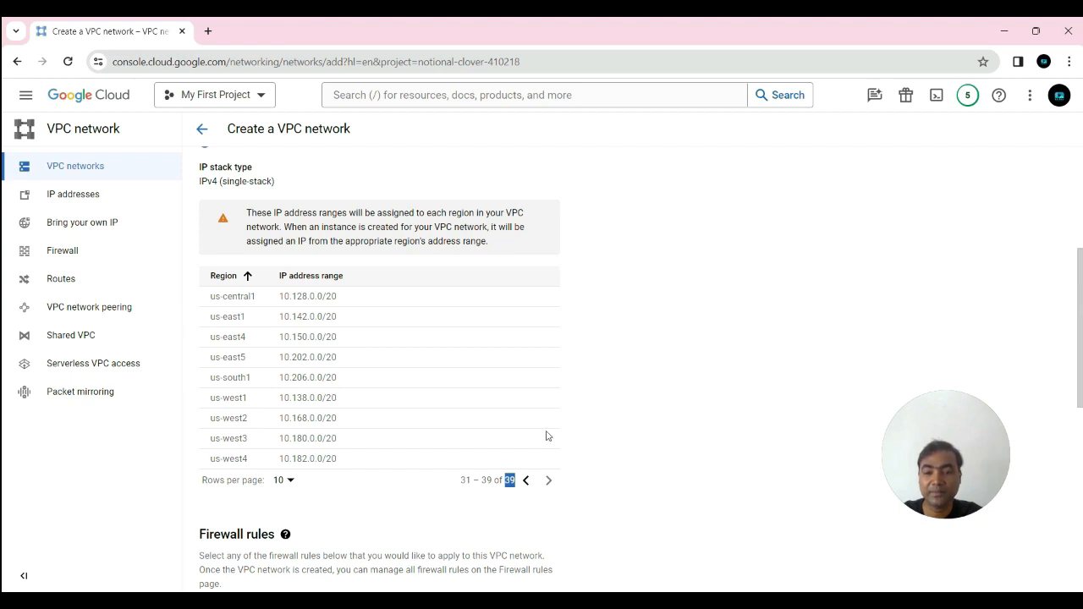
{"action": "scroll", "coordinate": [406, 478], "scroll_direction": "up", "scroll_amount": 2}
{"action": "scroll", "coordinate": [412, 472], "scroll_direction": "down", "scroll_amount": 2}
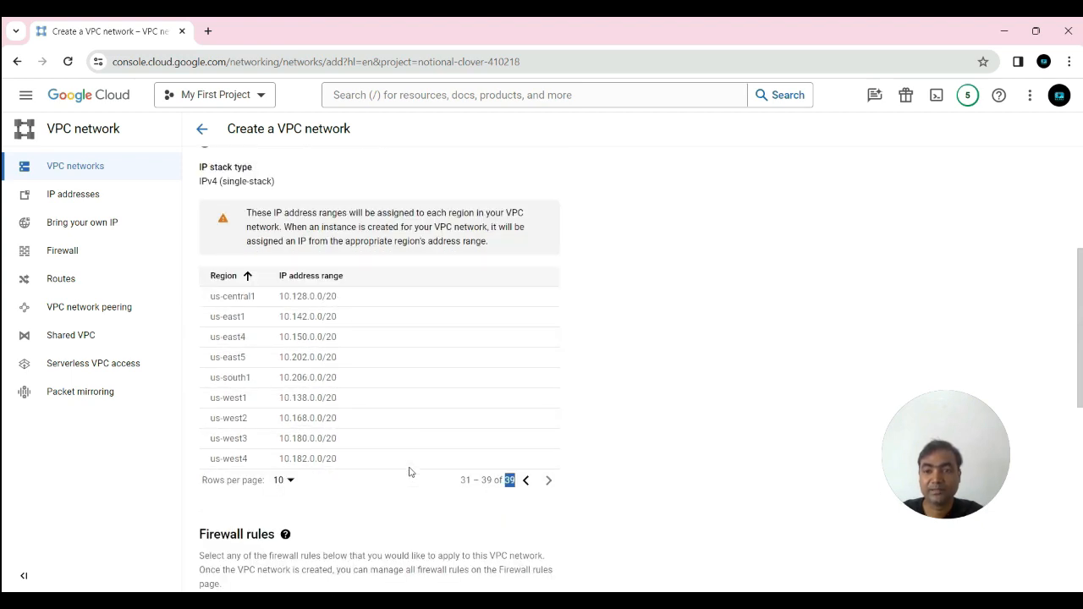
{"action": "scroll", "coordinate": [487, 413], "scroll_direction": "up", "scroll_amount": 1}
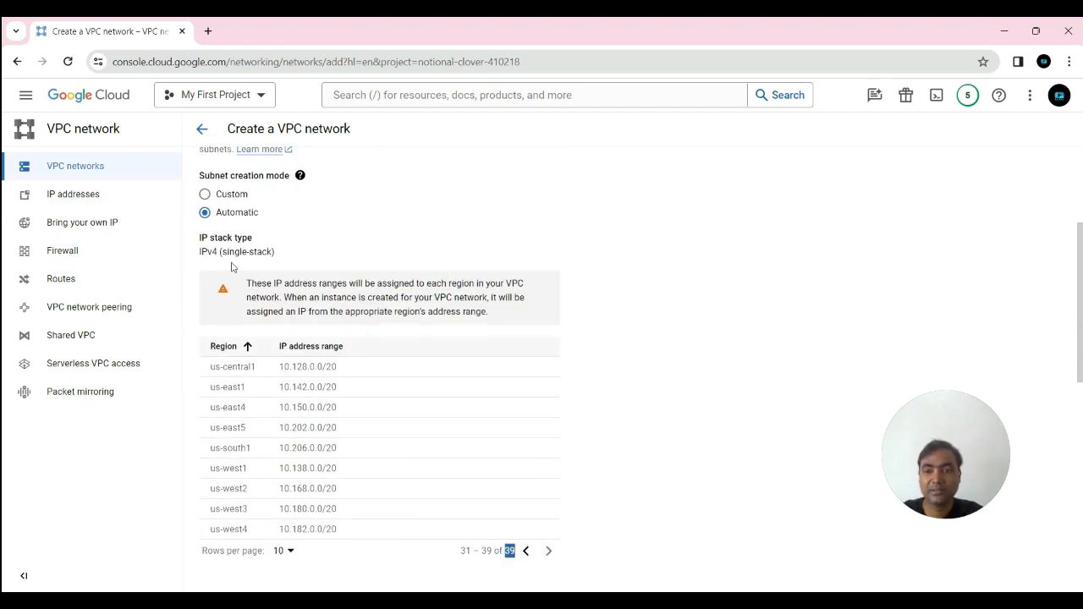
{"action": "scroll", "coordinate": [442, 380], "scroll_direction": "down", "scroll_amount": 1}
{"action": "scroll", "coordinate": [406, 341], "scroll_direction": "up", "scroll_amount": 2}
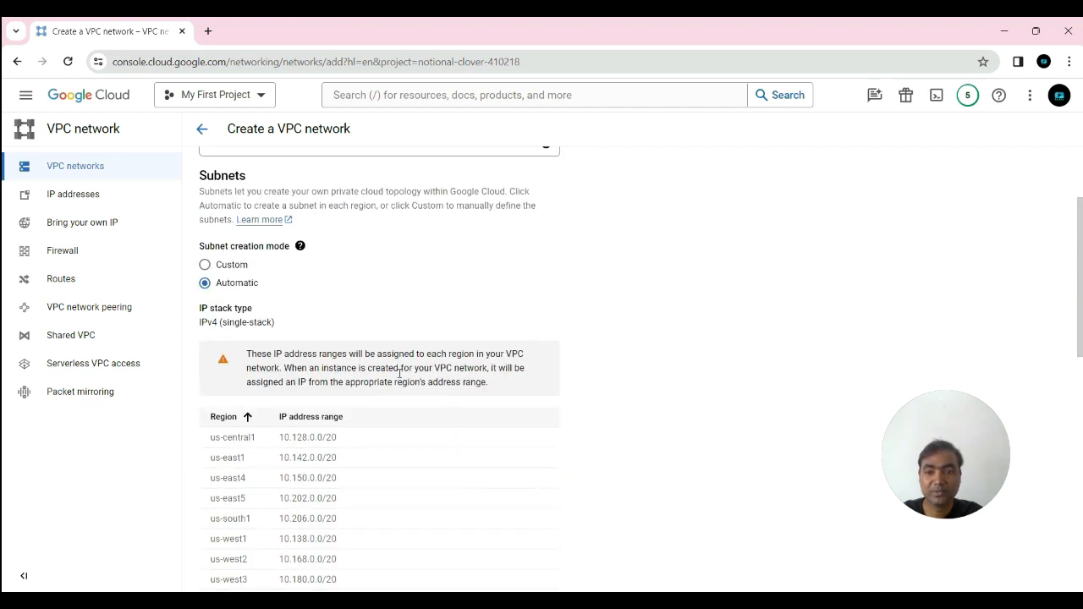
{"action": "scroll", "coordinate": [400, 373], "scroll_direction": "down", "scroll_amount": 7}
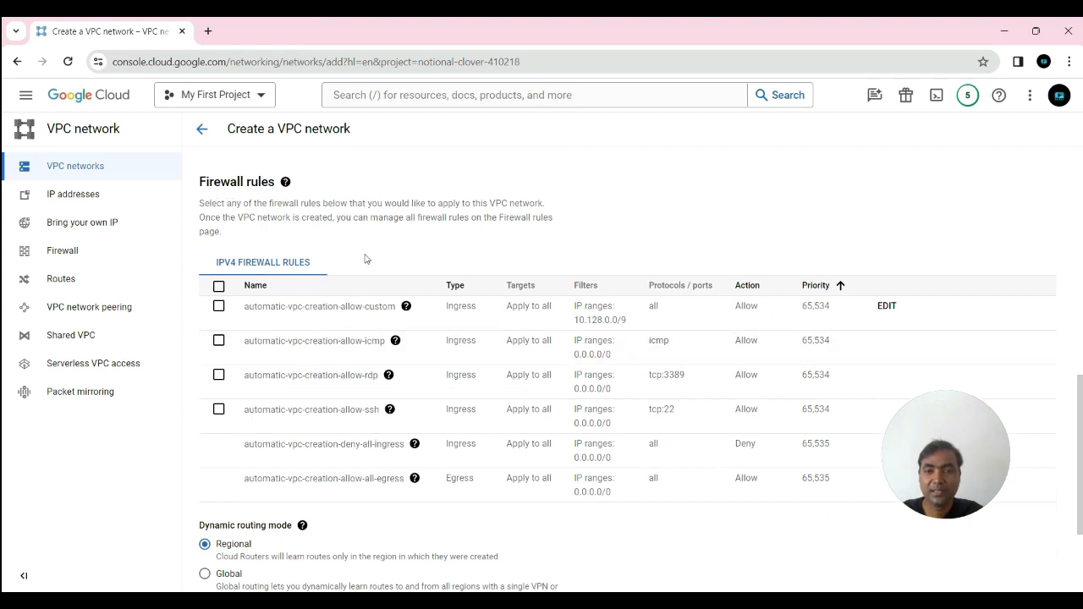
Keep the dynamic routing mode Regional and create the automatic-vpc-creation network without selecting any of the optional firewall rules.
{"action": "scroll", "coordinate": [371, 418], "scroll_direction": "down", "scroll_amount": 2}
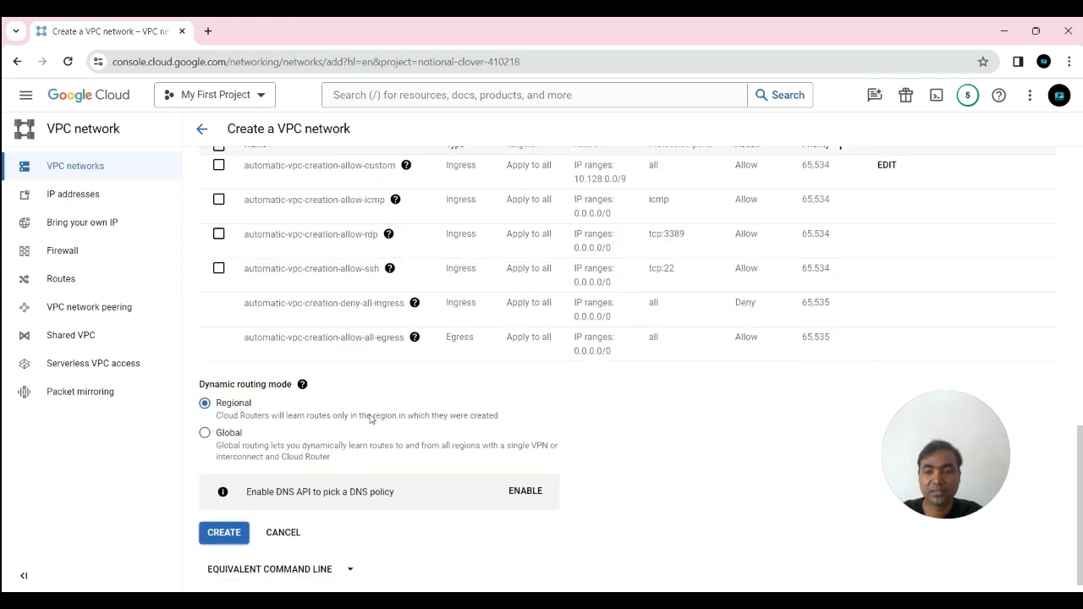
{"action": "left_click", "coordinate": [302, 384]}
{"action": "left_click", "coordinate": [383, 506]}
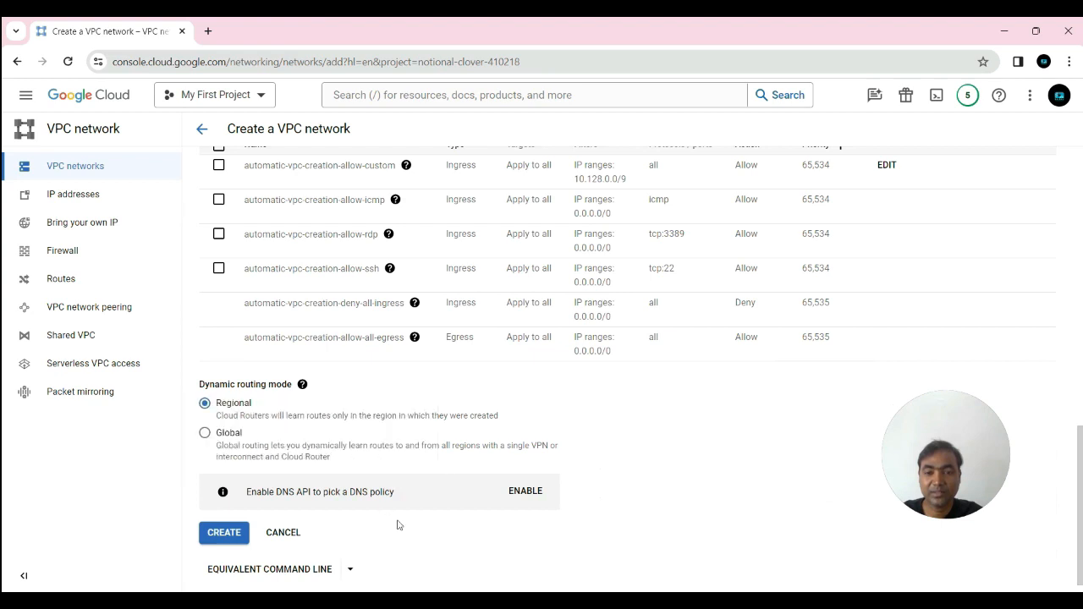
{"action": "left_click", "coordinate": [217, 541]}
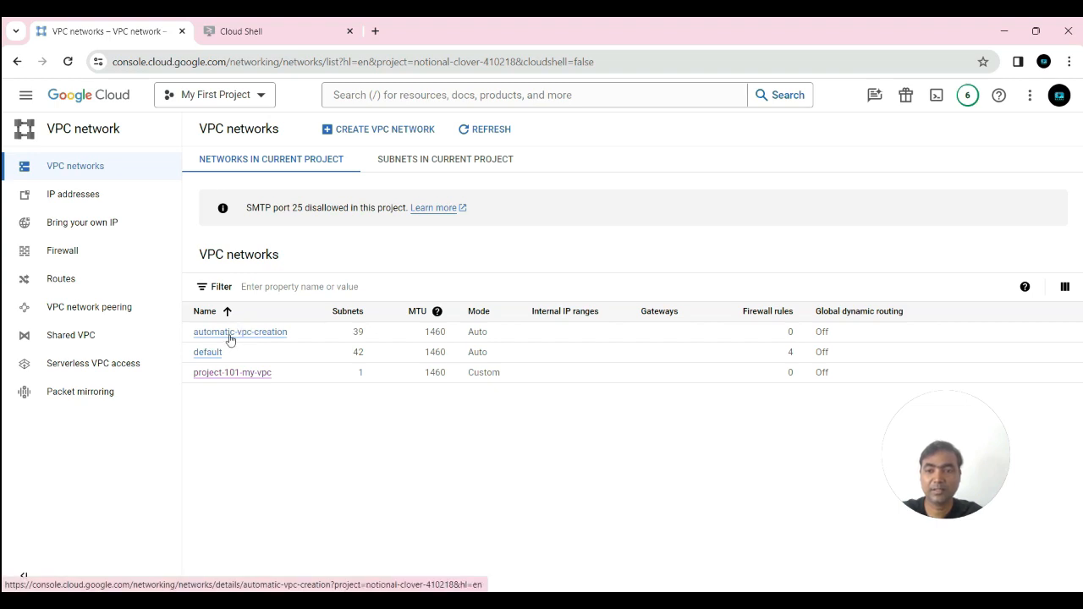
Examine the regions and internal IP ranges of all subnets in automatic-vpc-creation, and return to the VPC networks list.
{"action": "left_click", "coordinate": [230, 337]}
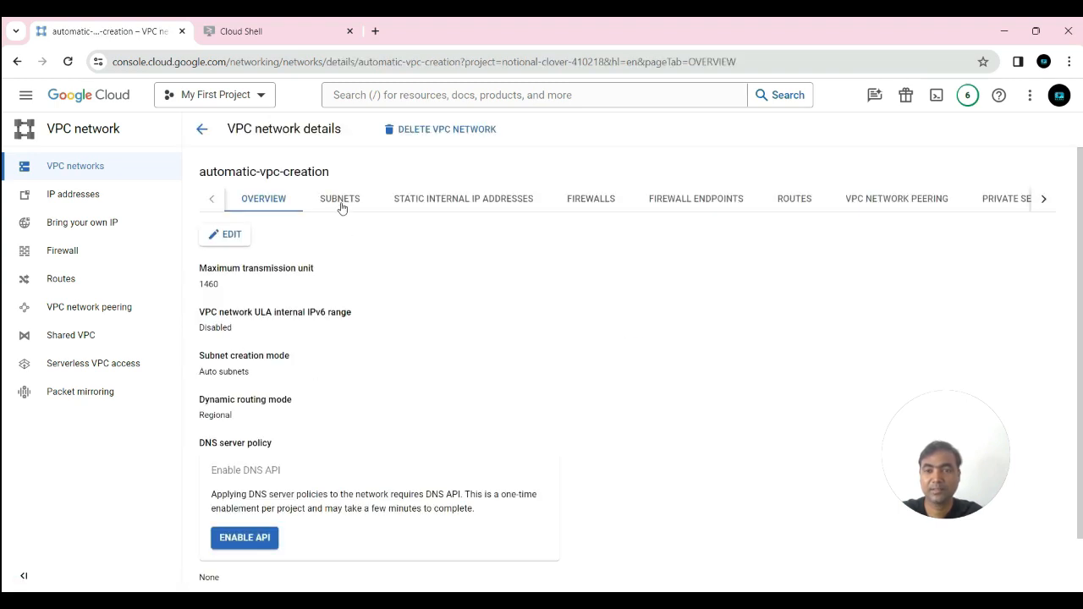
{"action": "left_click", "coordinate": [341, 205]}
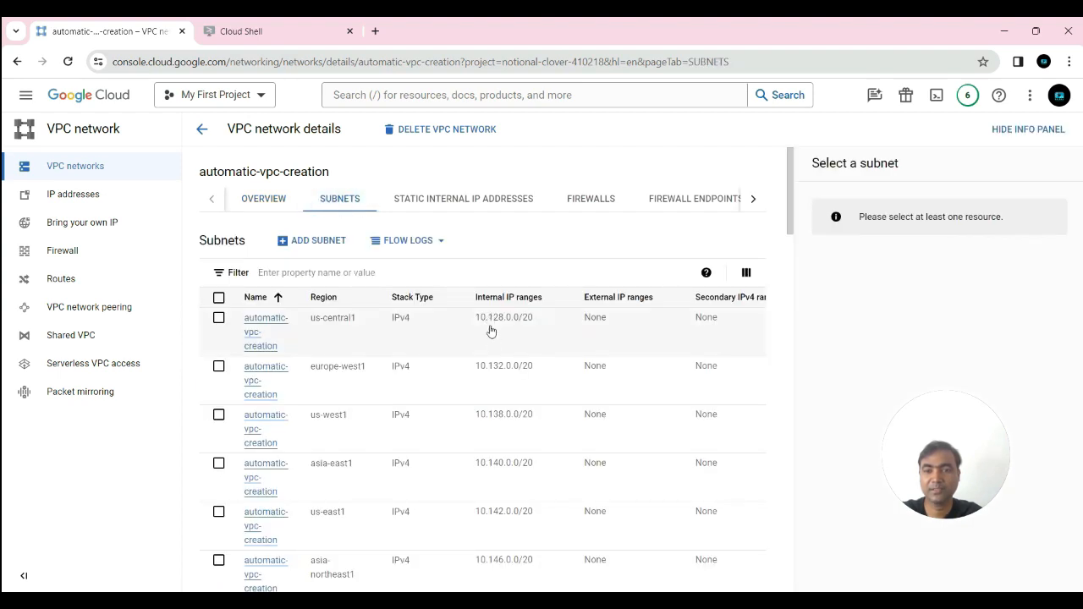
{"action": "scroll", "coordinate": [494, 337], "scroll_direction": "down", "scroll_amount": 1}
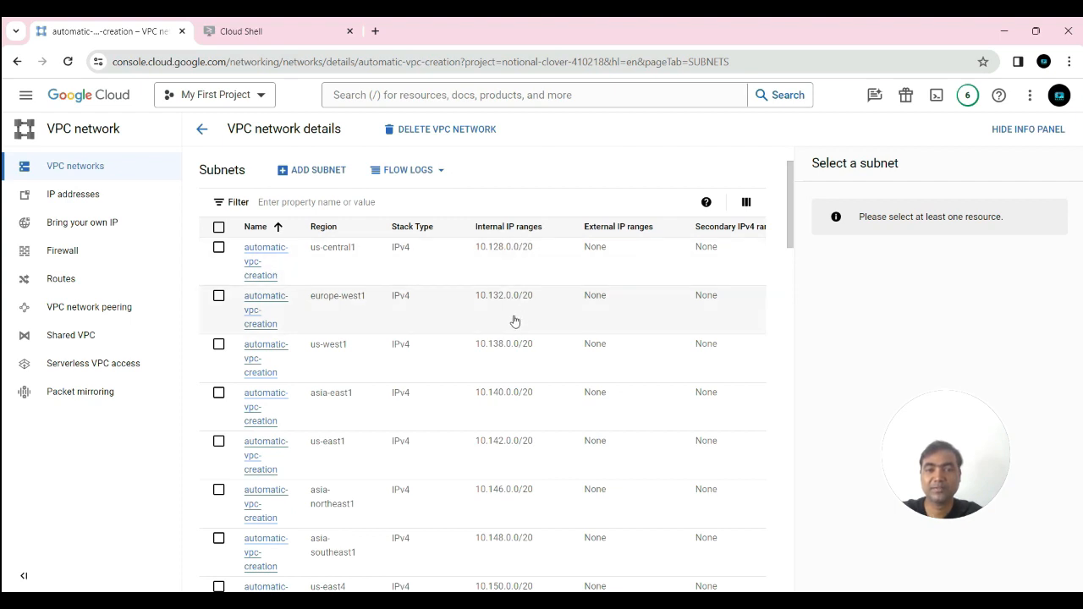
{"action": "scroll", "coordinate": [514, 321], "scroll_direction": "down", "scroll_amount": 5}
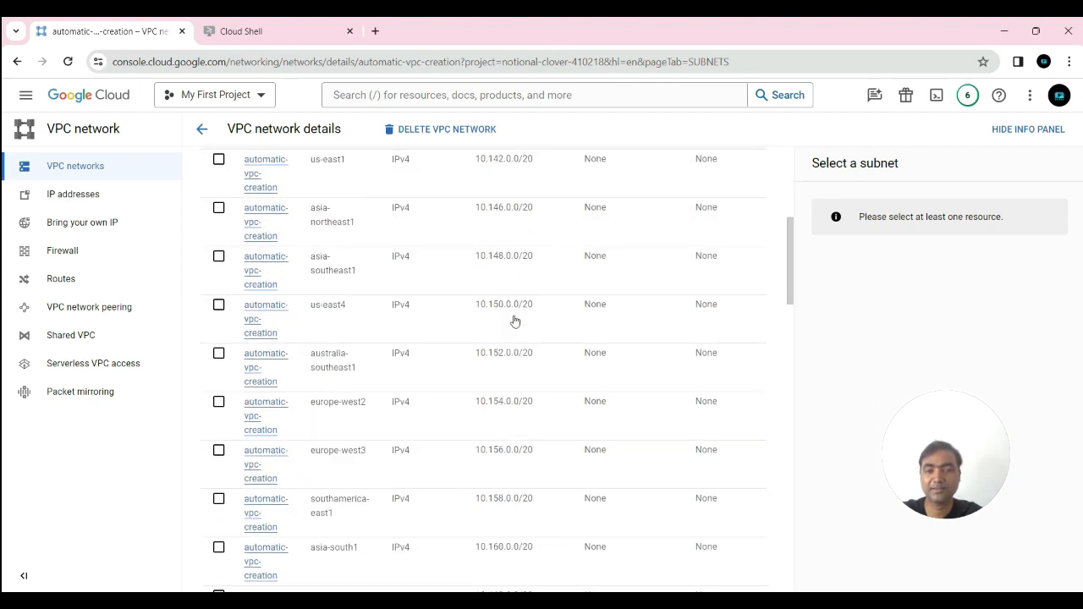
{"action": "scroll", "coordinate": [514, 321], "scroll_direction": "down", "scroll_amount": 6}
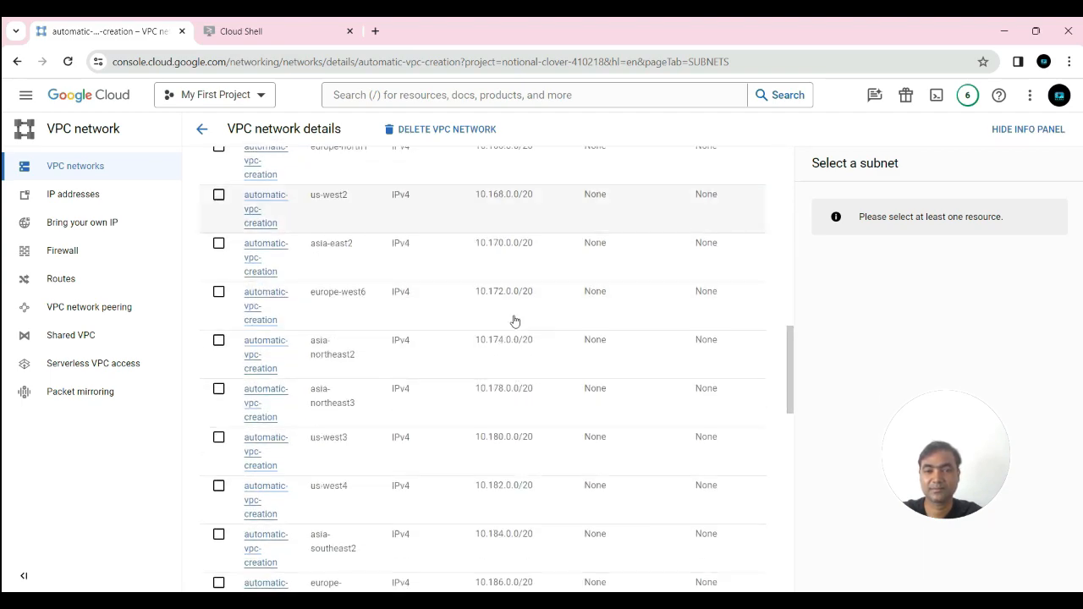
{"action": "scroll", "coordinate": [514, 321], "scroll_direction": "down", "scroll_amount": 7}
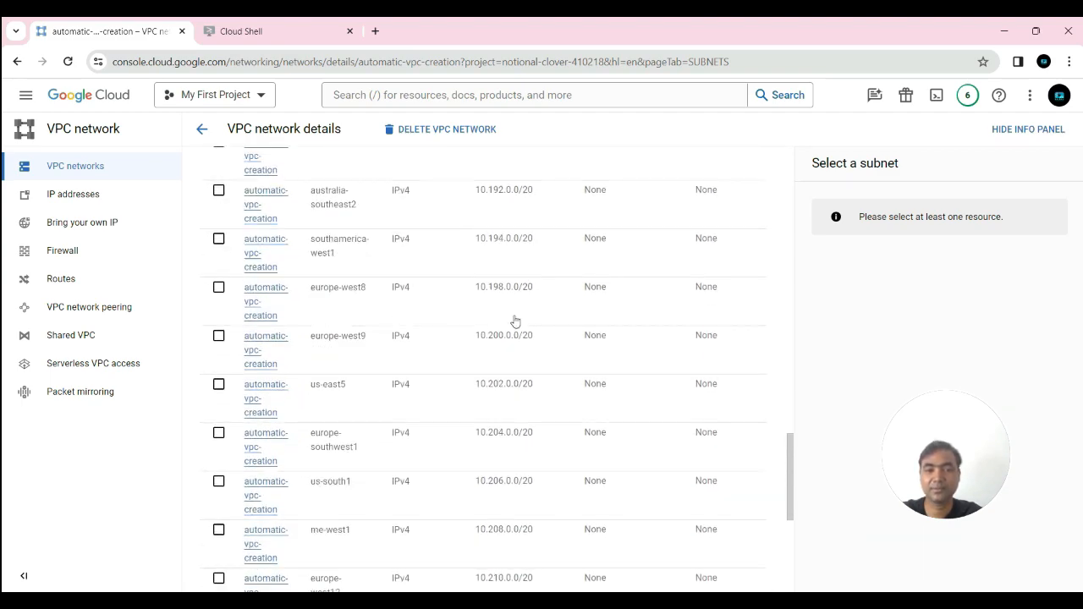
{"action": "scroll", "coordinate": [515, 320], "scroll_direction": "down", "scroll_amount": 3}
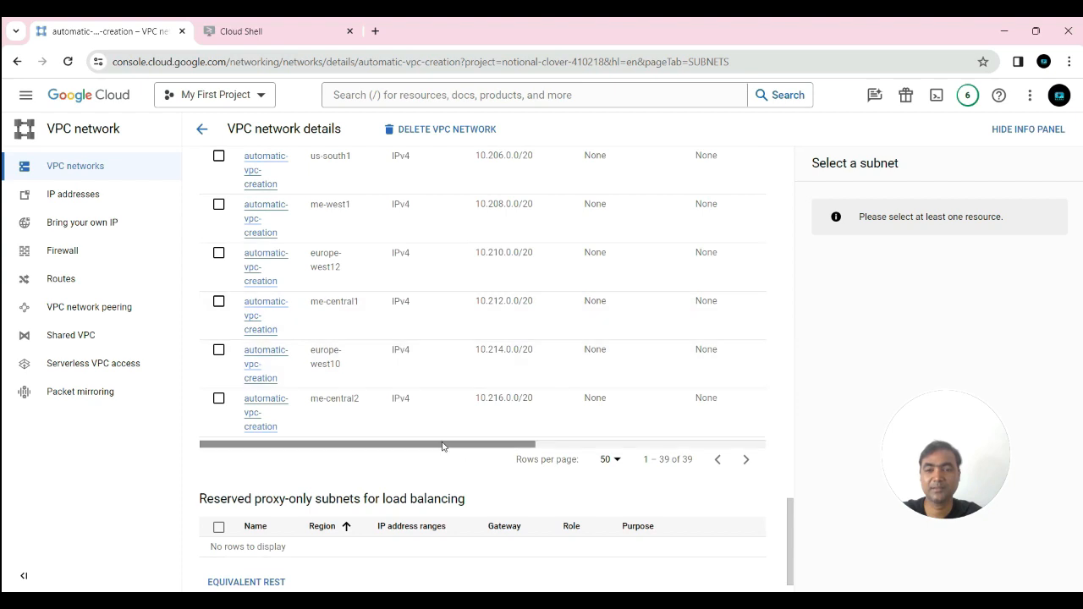
{"action": "left_click_drag", "start_coordinate": [442, 447], "coordinate": [374, 435]}
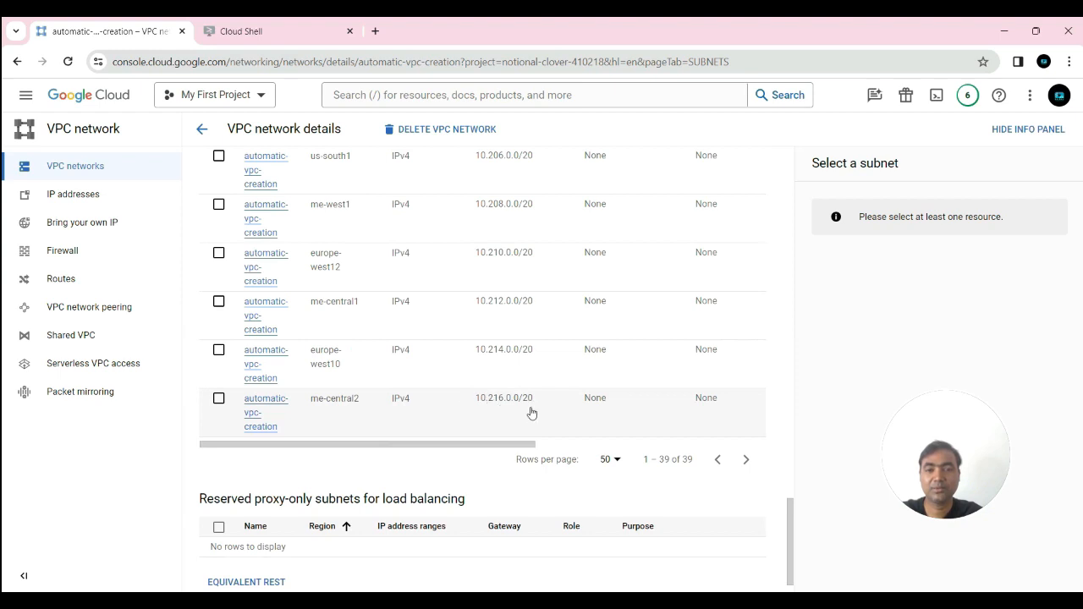
{"action": "scroll", "coordinate": [531, 413], "scroll_direction": "up", "scroll_amount": 1}
{"action": "scroll", "coordinate": [531, 413], "scroll_direction": "up", "scroll_amount": 15}
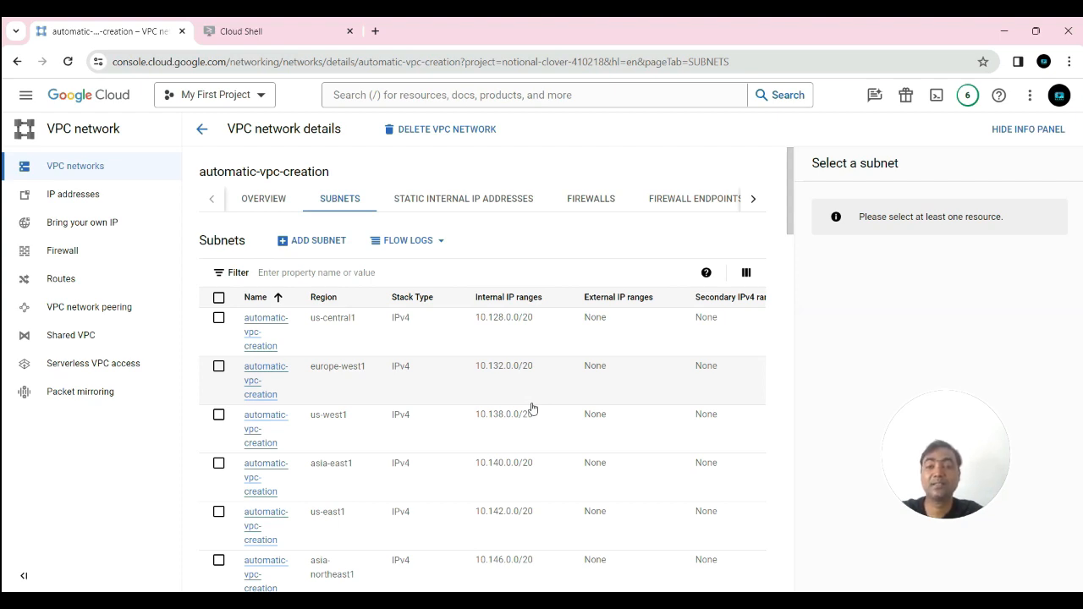
{"action": "left_click", "coordinate": [201, 129]}
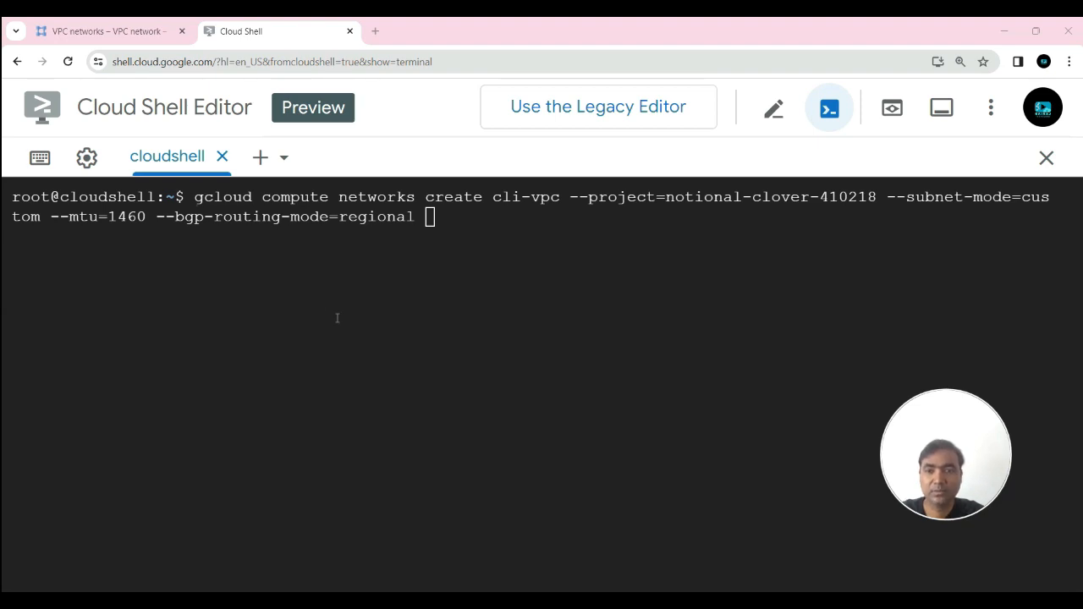
In Cloud Shell, create network cli-vpc in project notional-clover-410218 with custom subnet mode, MTU 1460 and regional BGP routing, authorizing the gcloud command.
{"action": "left_click_drag", "start_coordinate": [193, 197], "coordinate": [415, 197]}
{"action": "left_click_drag", "start_coordinate": [485, 197], "coordinate": [424, 197]}
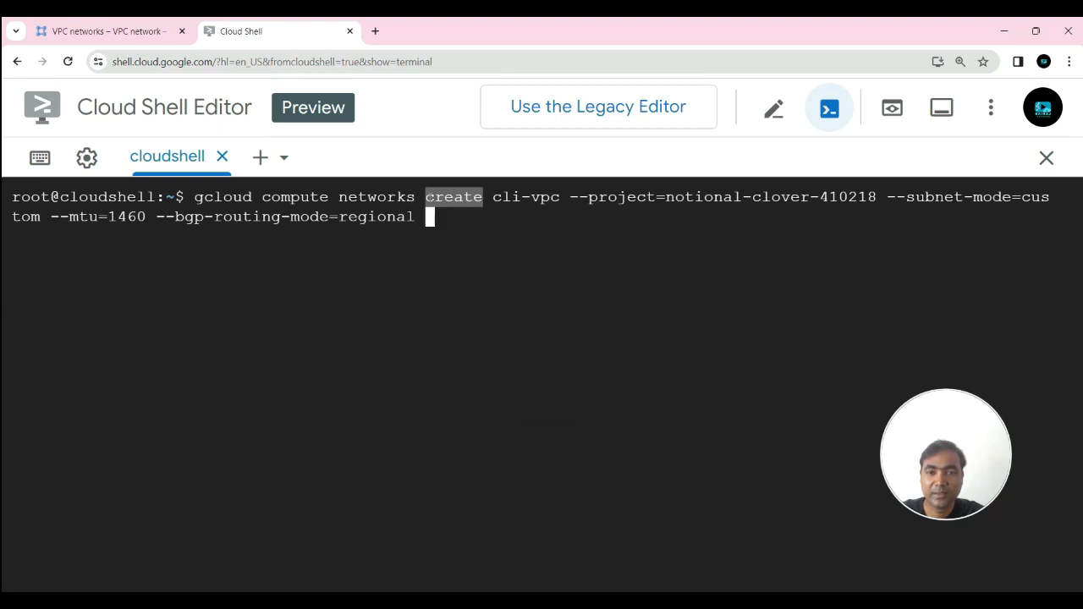
{"action": "left_click", "coordinate": [494, 209]}
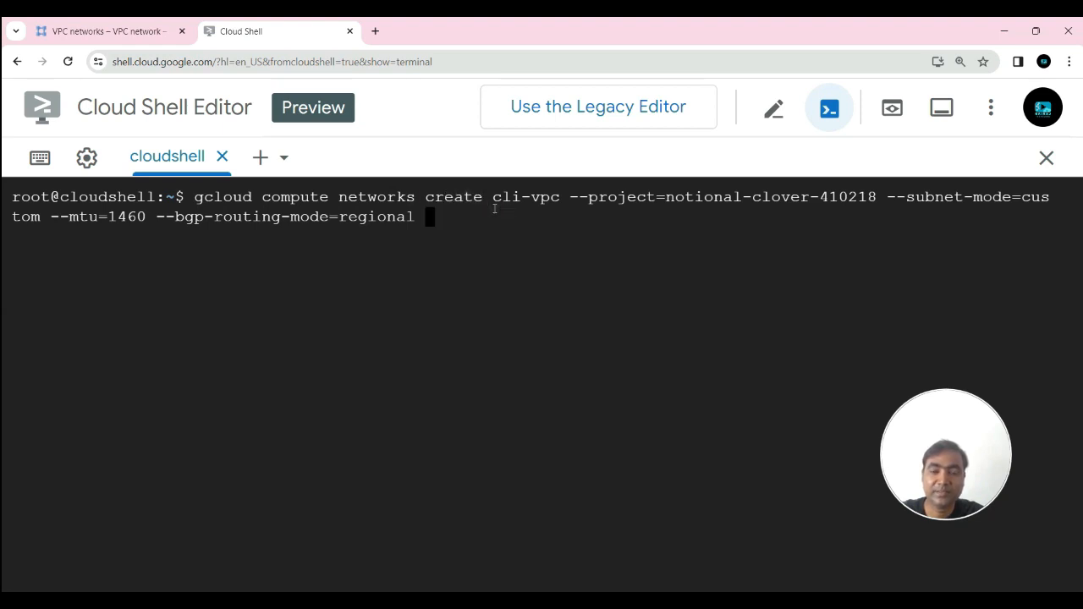
{"action": "left_click_drag", "start_coordinate": [492, 197], "coordinate": [564, 196]}
{"action": "left_click", "coordinate": [531, 220]}
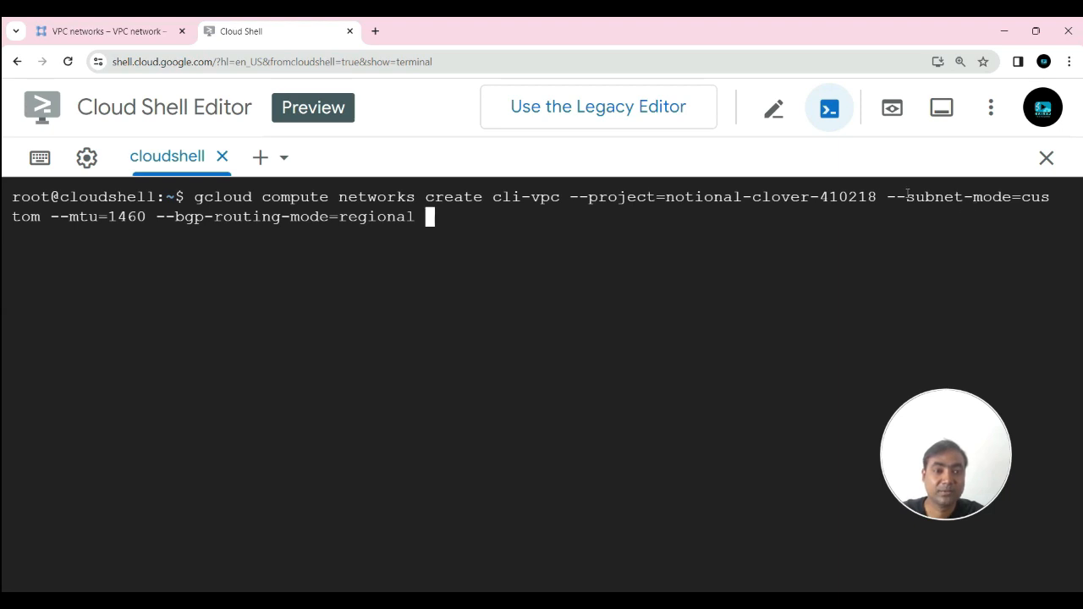
{"action": "left_click_drag", "start_coordinate": [1025, 200], "coordinate": [44, 217]}
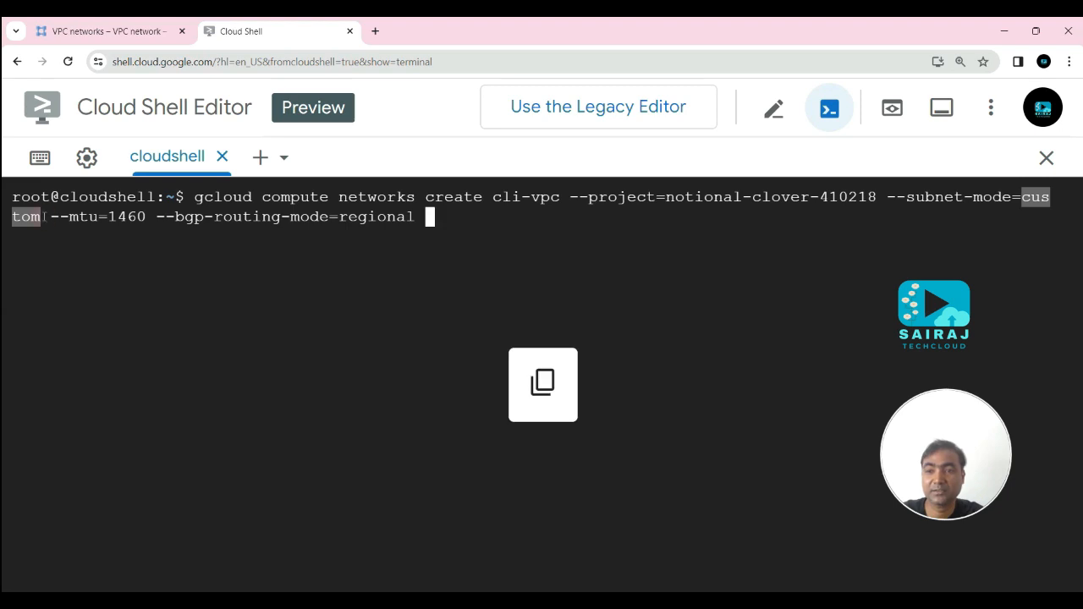
{"action": "left_click", "coordinate": [63, 230]}
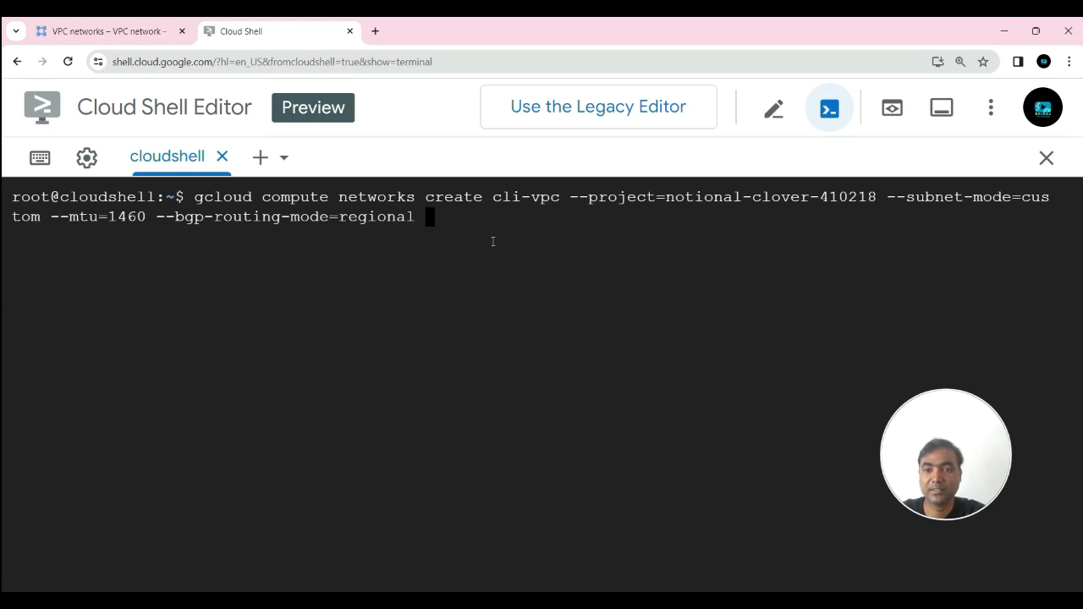
{"action": "key", "text": "Return"}
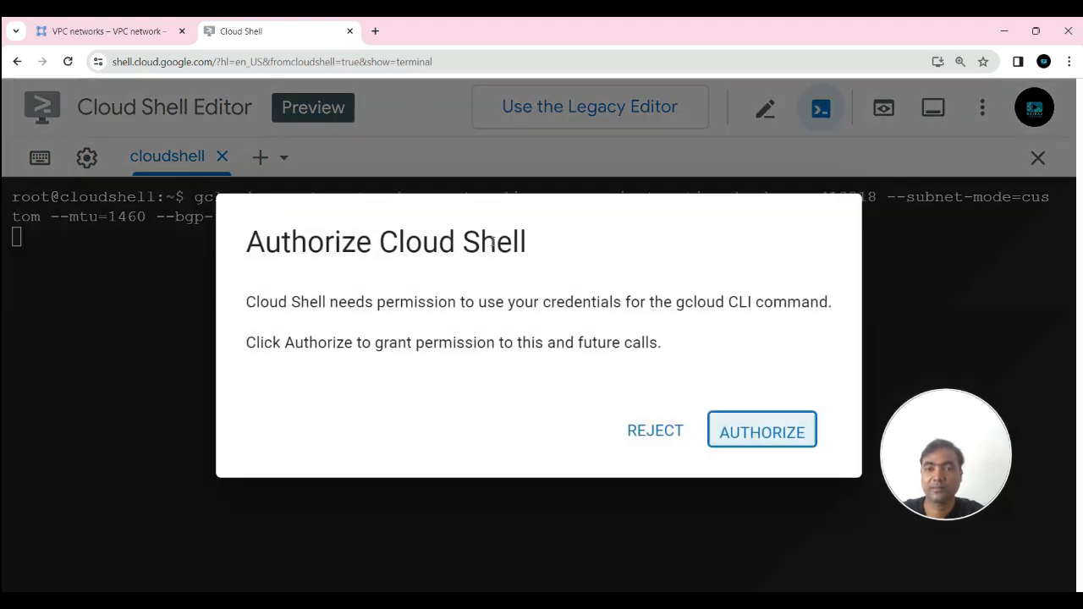
{"action": "left_click", "coordinate": [745, 436]}
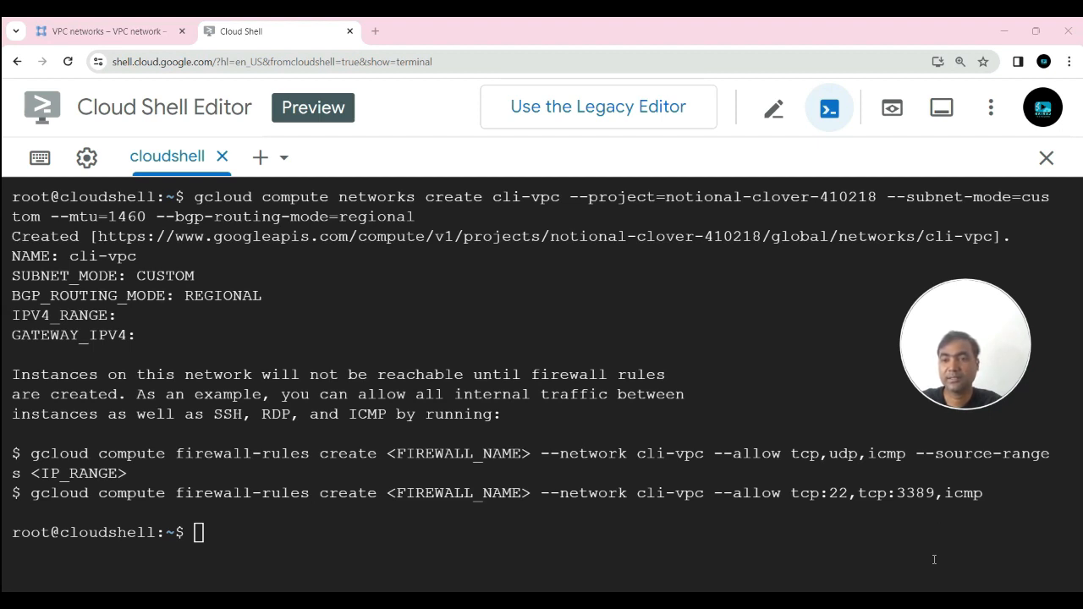
Create subnet cli-subnet with gcloud in project notional-clover-410218, using range 10.2.0.0/24, stack type IPV4_ONLY, network cli-vpc and region asia-east1.
{"action": "left_click", "coordinate": [198, 534]}
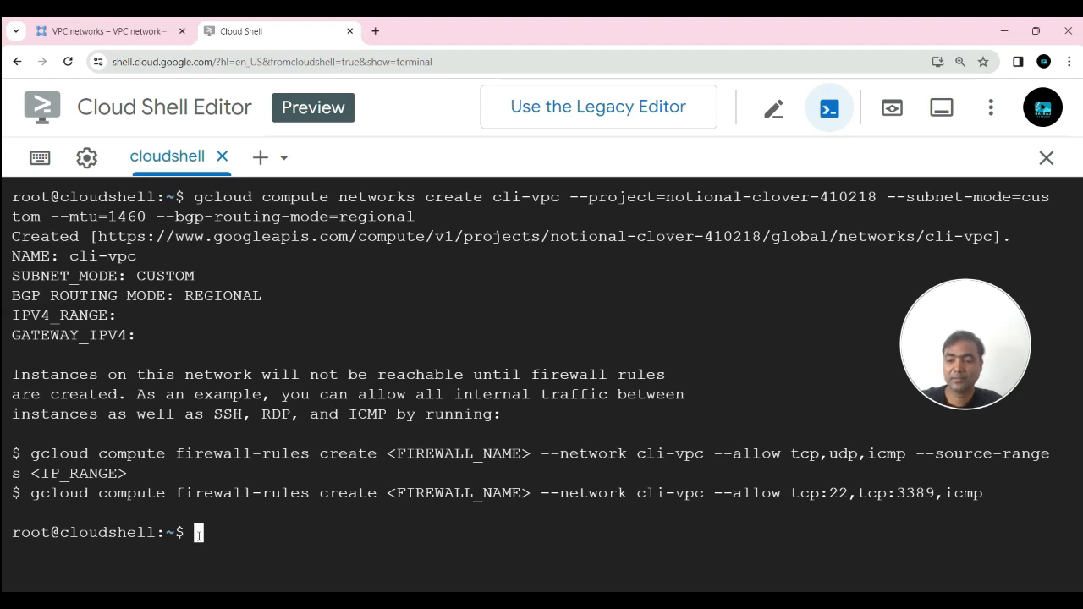
{"action": "type", "text": "gcloud compute networks subnets create cli-subnet --project=notional-clover-410218 --range=10.2.0.0/24 --stack-type=IPV4_ONLY --network=cli-vpc --region=asia-east1"}
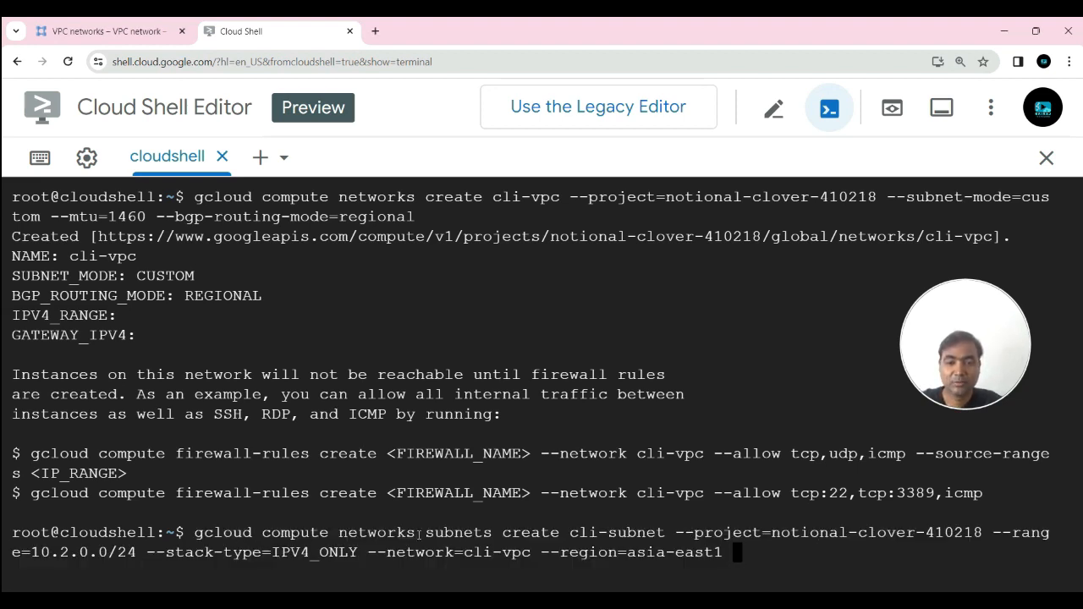
{"action": "left_click_drag", "start_coordinate": [426, 533], "coordinate": [474, 533]}
{"action": "left_click", "coordinate": [505, 532]}
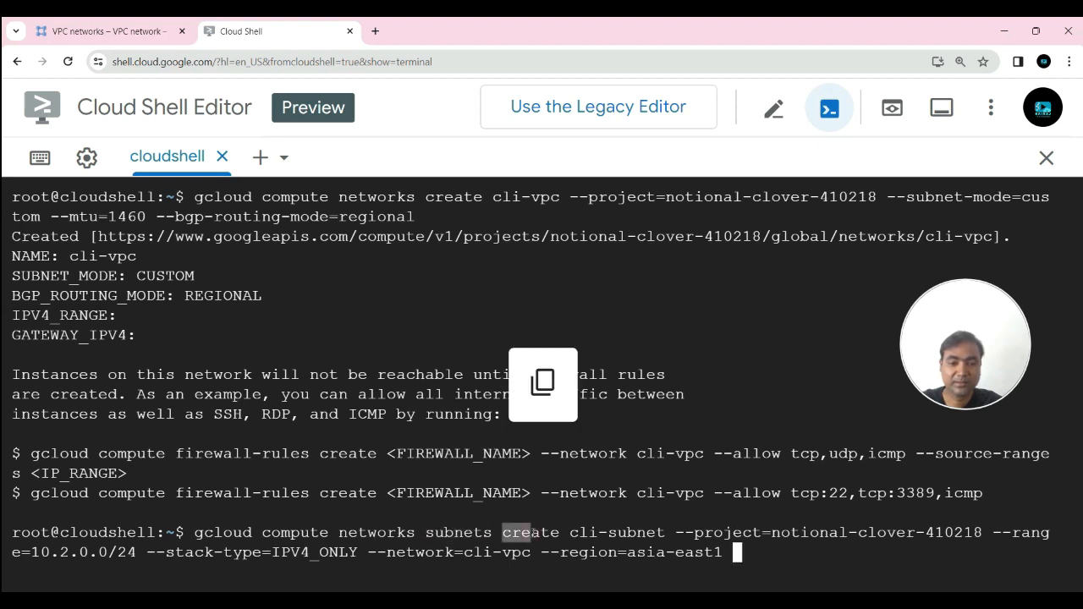
{"action": "left_click_drag", "start_coordinate": [569, 532], "coordinate": [666, 533]}
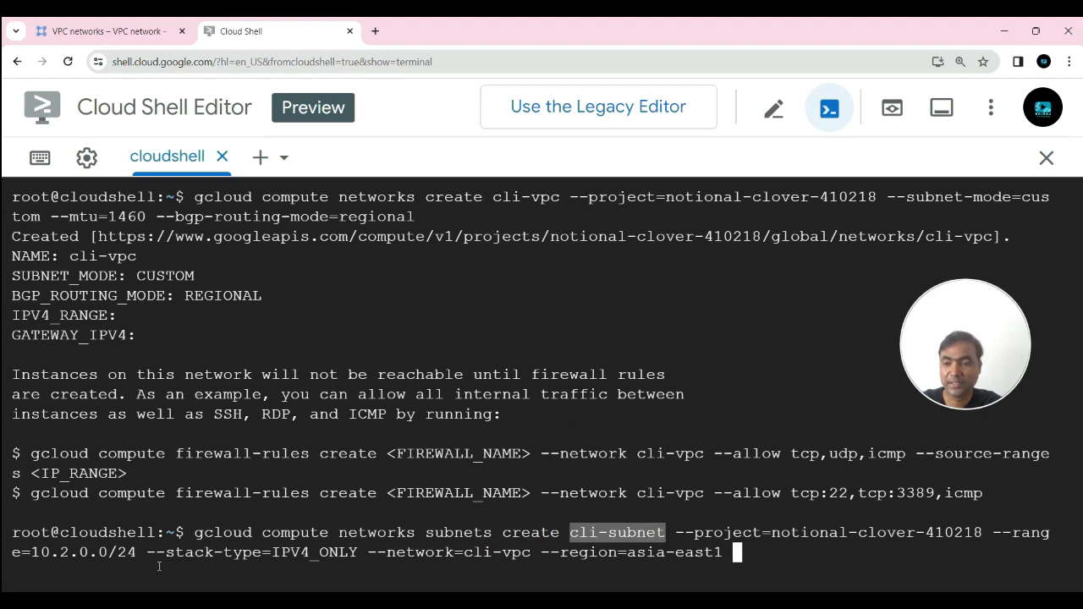
{"action": "left_click_drag", "start_coordinate": [70, 551], "coordinate": [31, 552]}
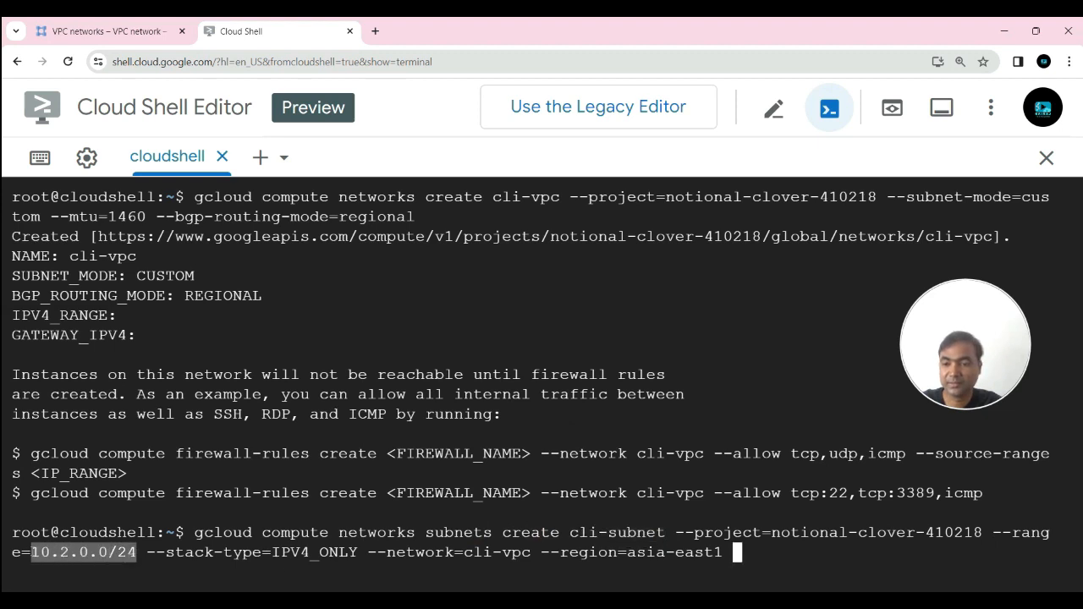
{"action": "left_click", "coordinate": [157, 567]}
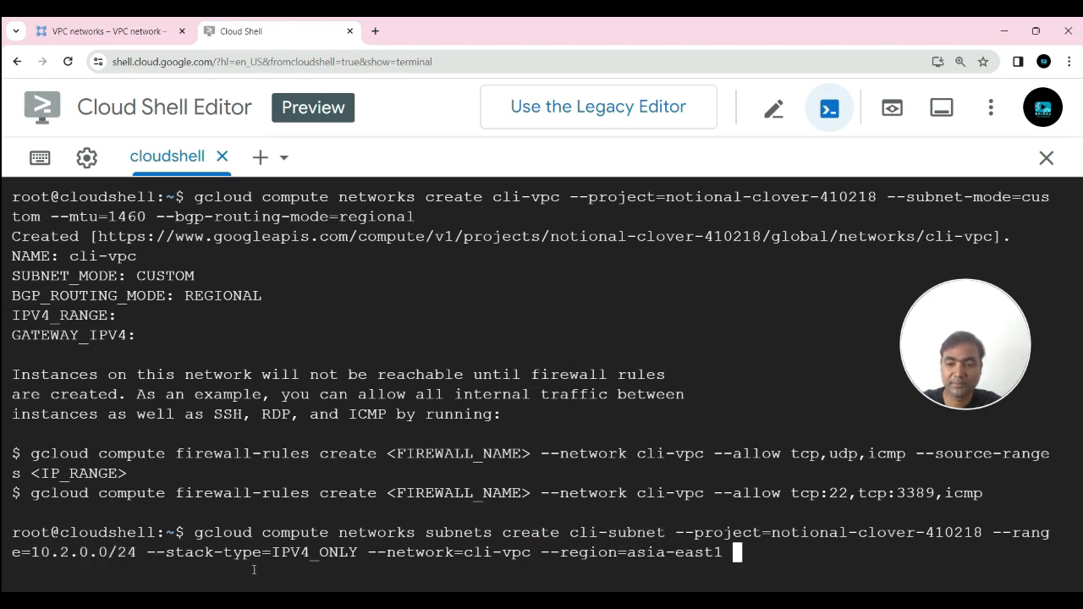
{"action": "left_click_drag", "start_coordinate": [535, 554], "coordinate": [463, 554]}
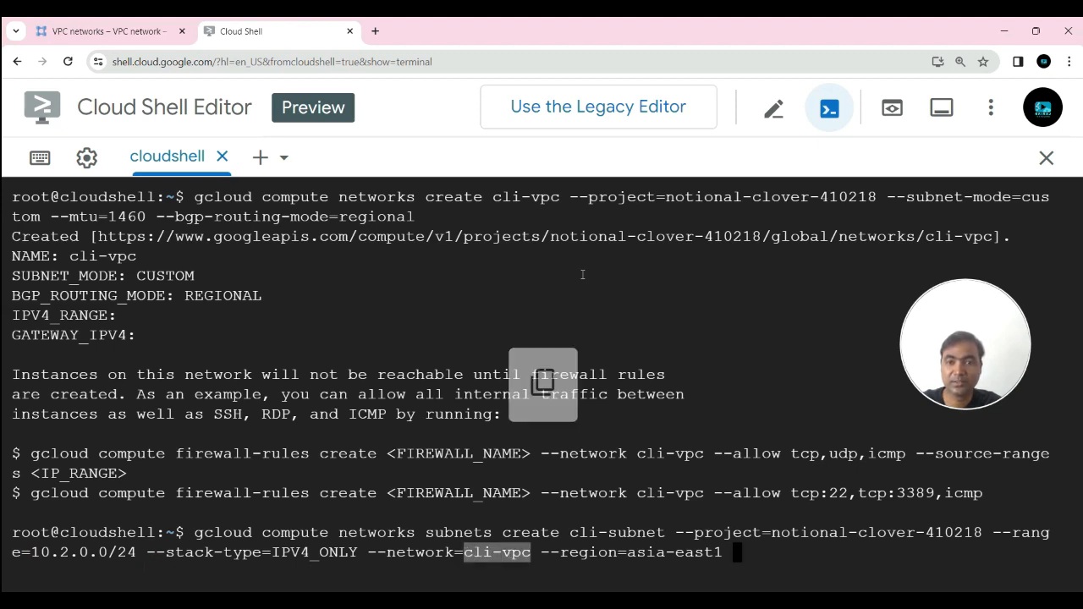
{"action": "left_click_drag", "start_coordinate": [564, 197], "coordinate": [492, 197]}
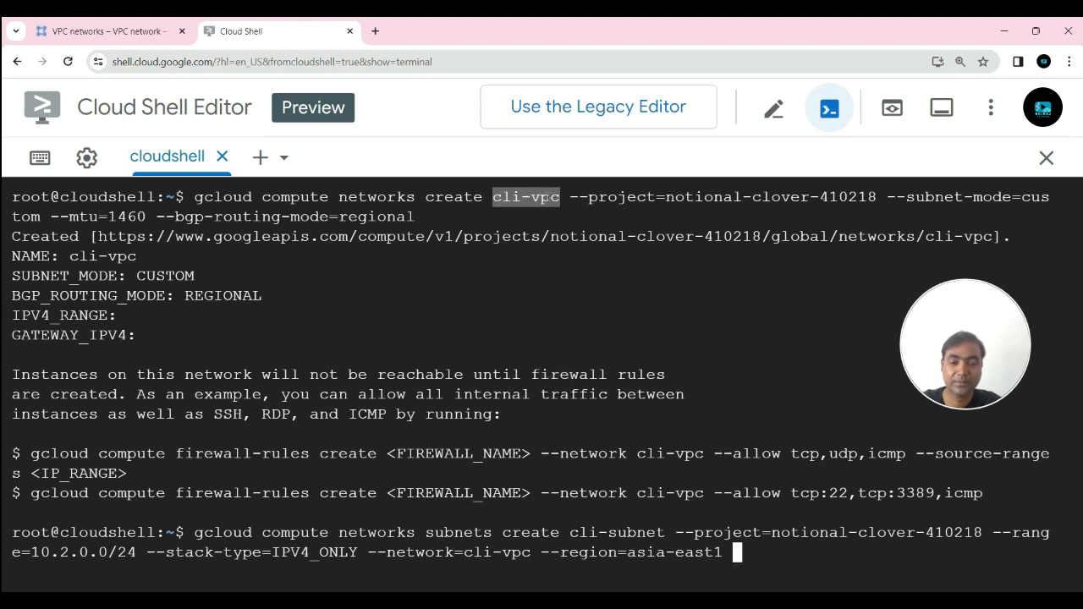
{"action": "left_click_drag", "start_coordinate": [534, 554], "coordinate": [462, 555]}
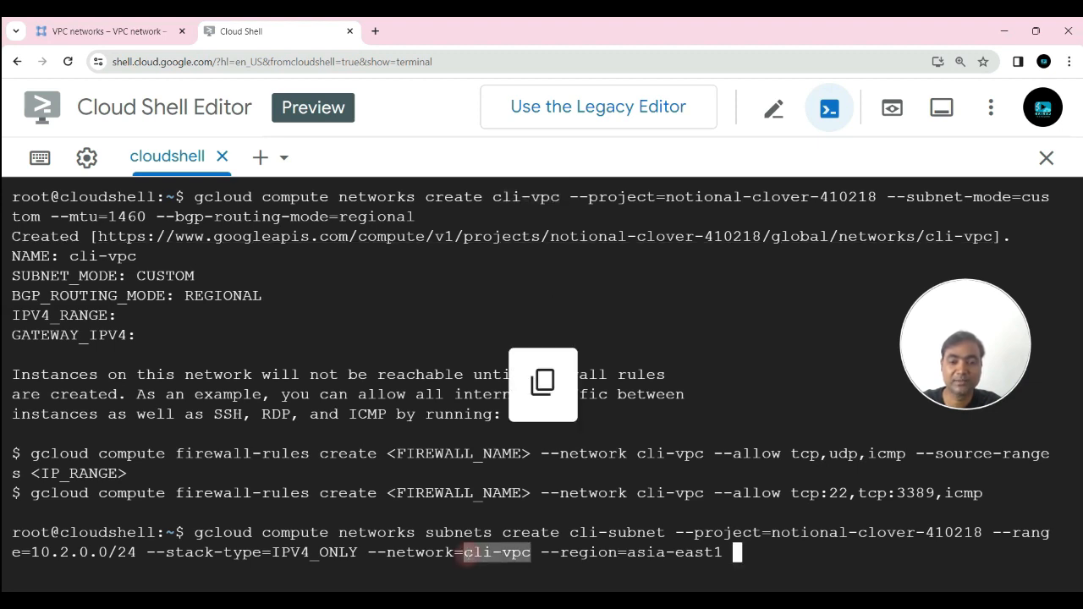
{"action": "left_click", "coordinate": [738, 553]}
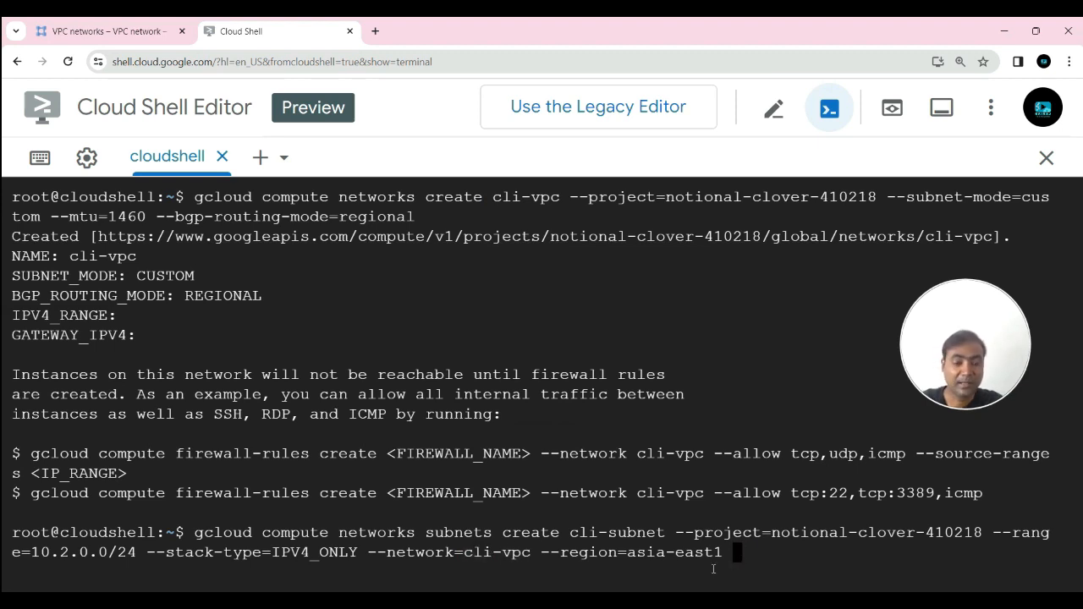
{"action": "left_click_drag", "start_coordinate": [629, 553], "coordinate": [727, 556]}
{"action": "left_click", "coordinate": [753, 562]}
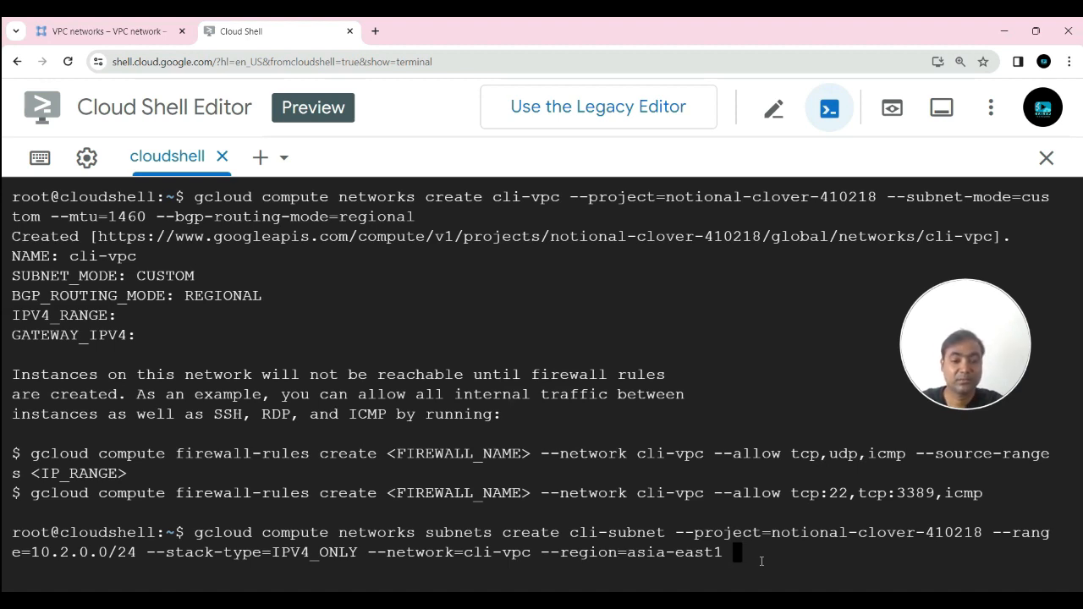
{"action": "key", "text": "Return"}
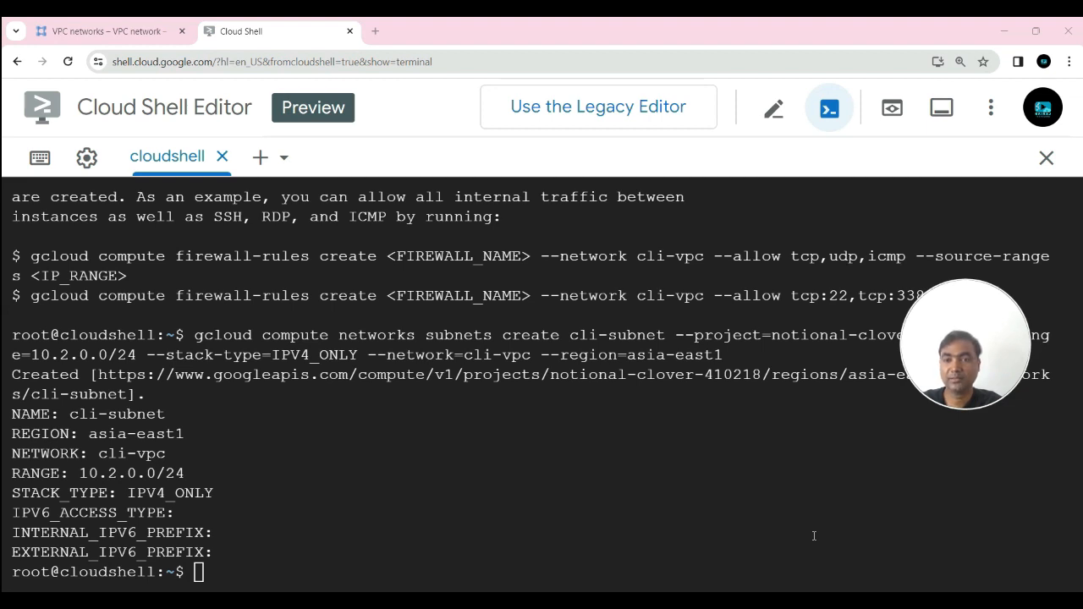
Go back to the VPC networks list in the Google Cloud console and refresh it to check for cli-vpc.
{"action": "mouse_move", "coordinate": [953, 339]}
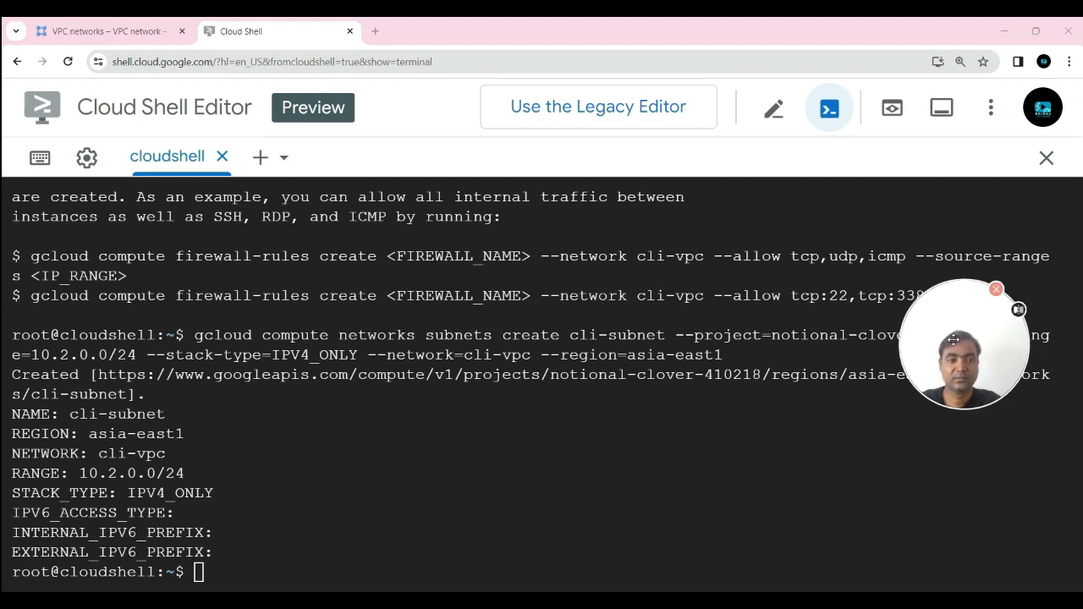
{"action": "left_click_drag", "start_coordinate": [953, 339], "coordinate": [980, 466]}
{"action": "left_click", "coordinate": [110, 32]}
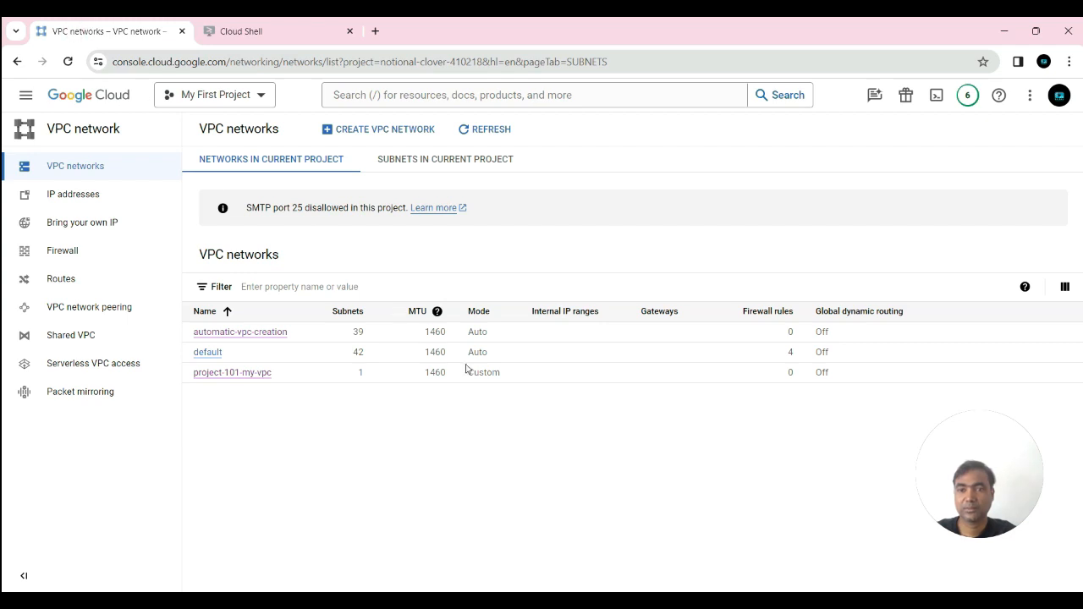
{"action": "left_click", "coordinate": [491, 132]}
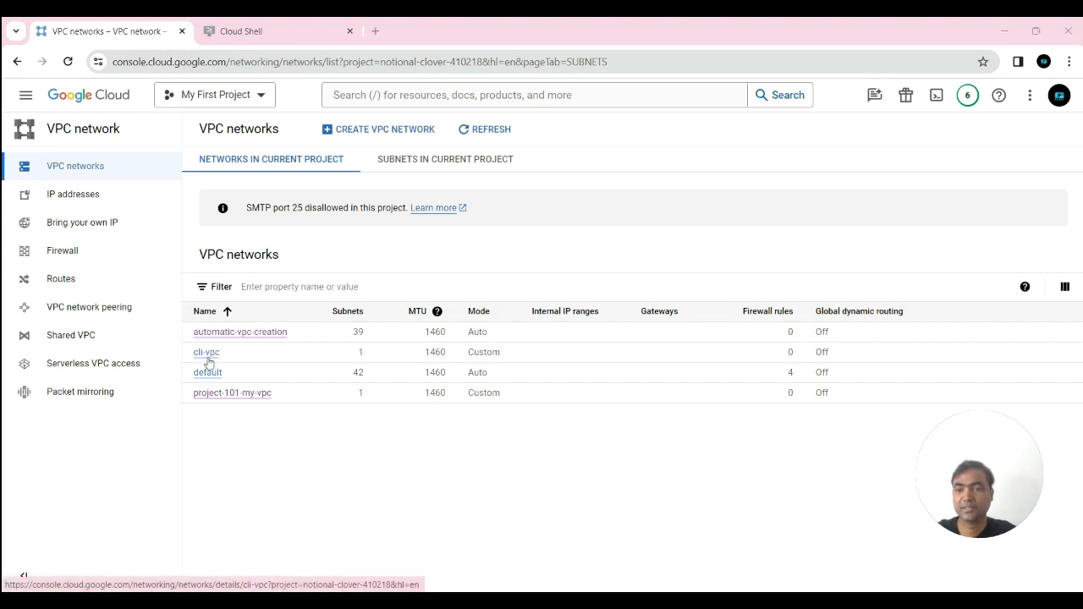
Examine the subnets of cli-vpc, checking the internal IP range of cli-subnet, and return to the VPC networks list.
{"action": "left_click", "coordinate": [207, 354]}
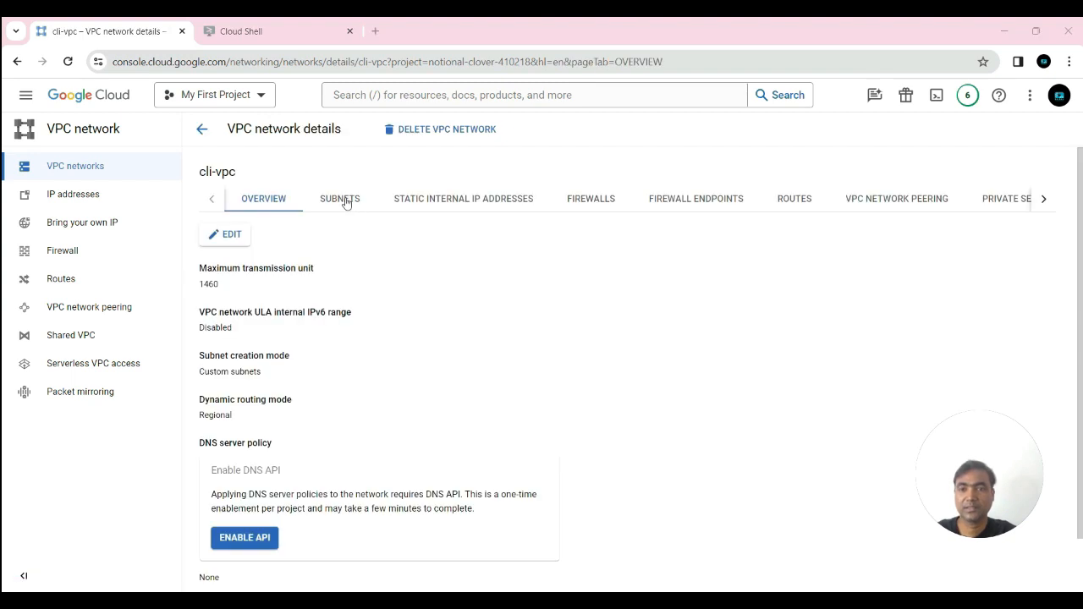
{"action": "left_click", "coordinate": [342, 199]}
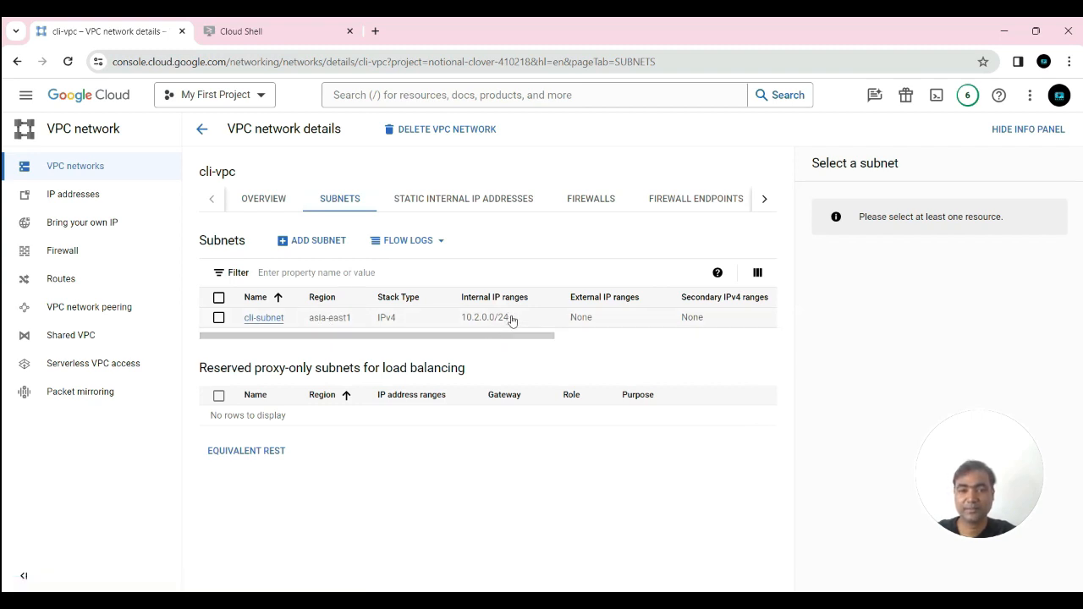
{"action": "left_click_drag", "start_coordinate": [511, 318], "coordinate": [464, 321]}
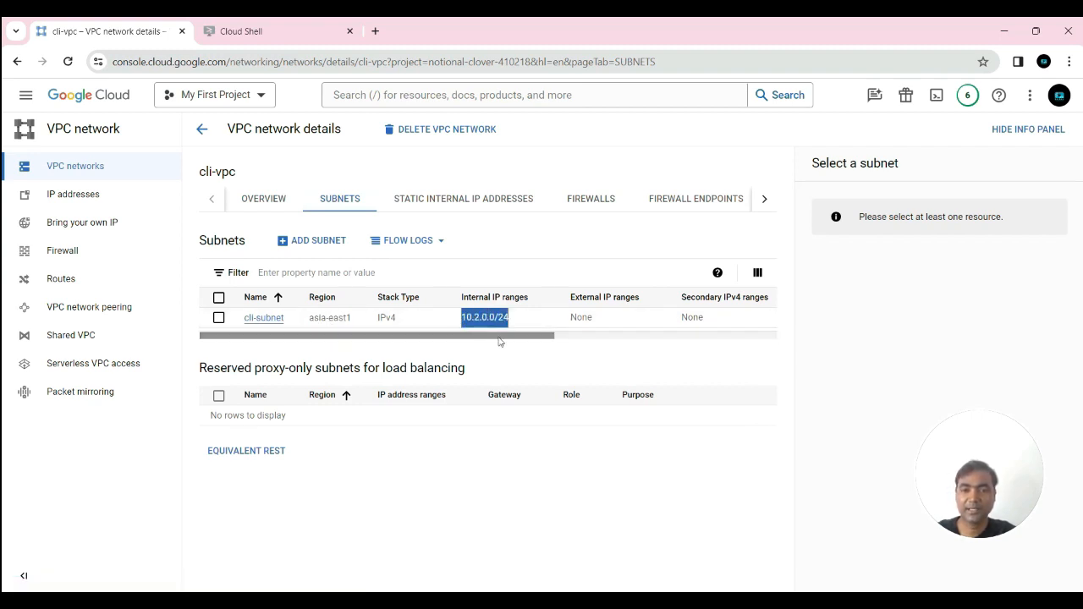
{"action": "left_click", "coordinate": [517, 359]}
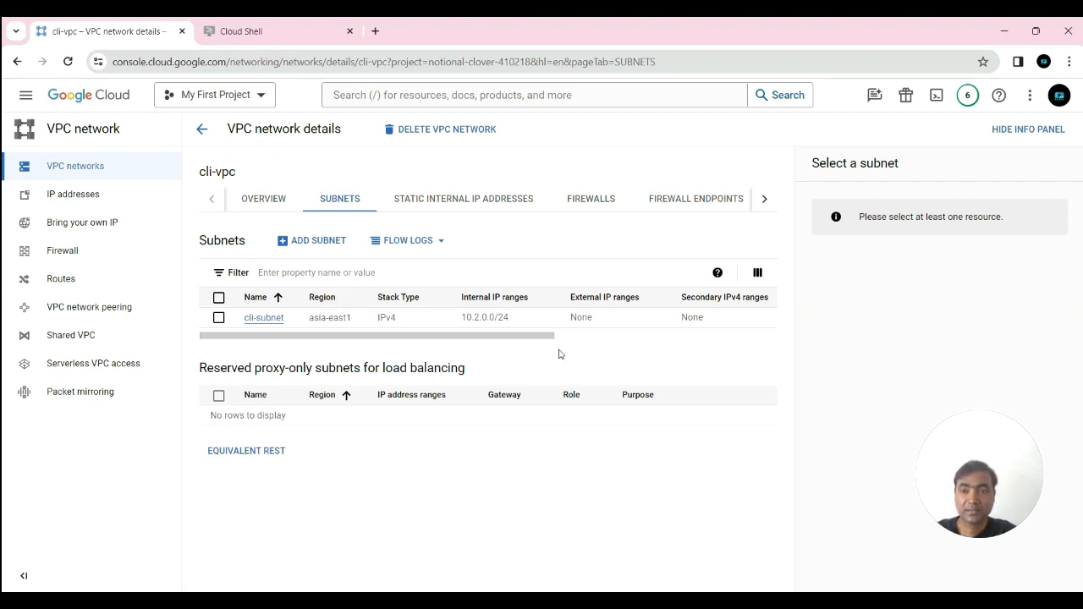
{"action": "left_click", "coordinate": [202, 129]}
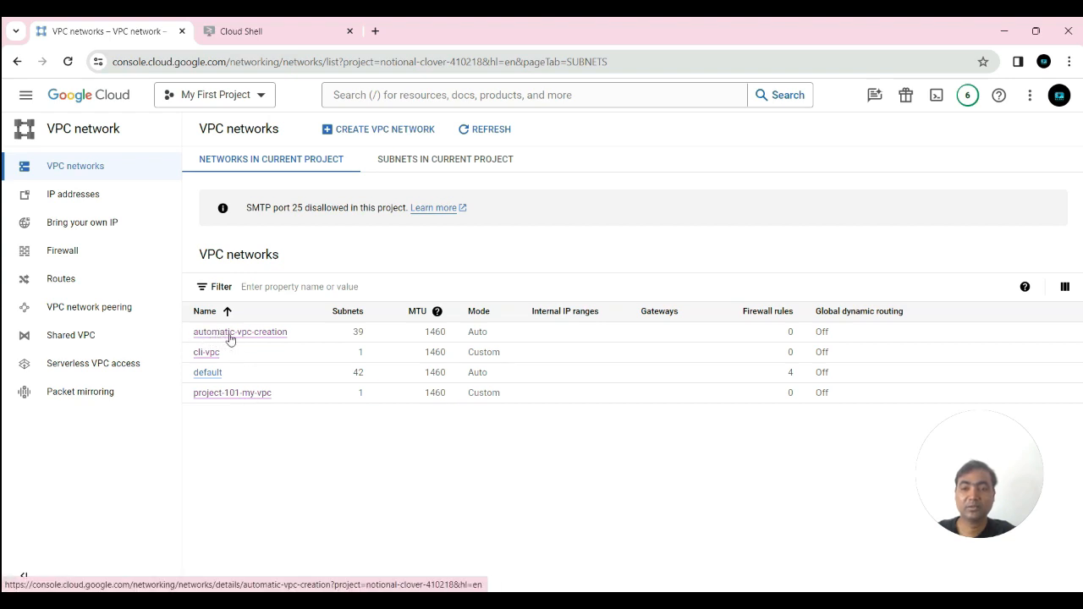
Delete the automatic-vpc-creation network together with its subnetworks, routes and firewall rules.
{"action": "left_click", "coordinate": [264, 335]}
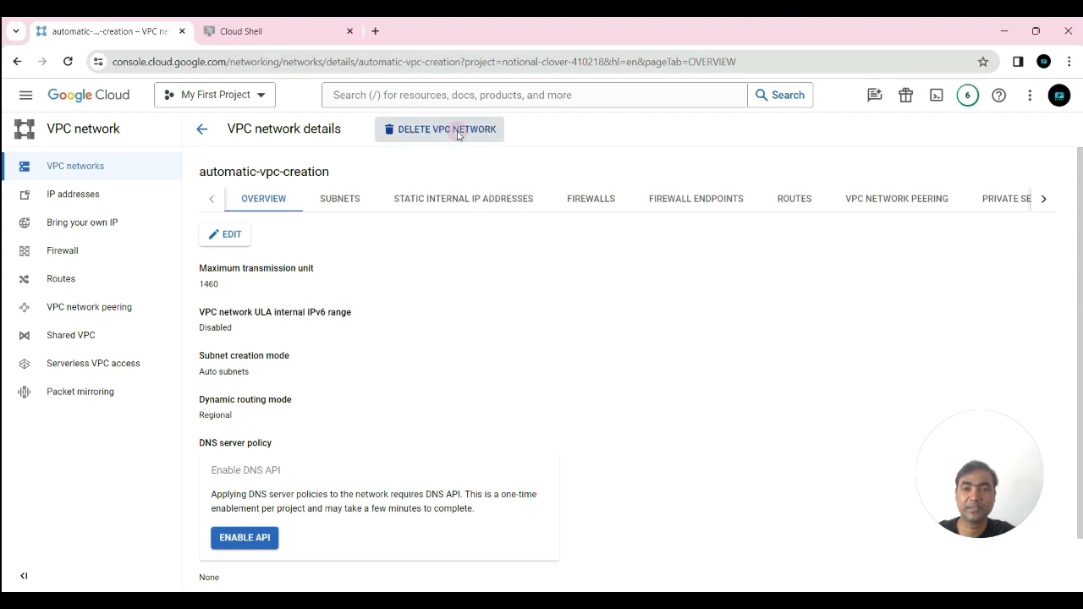
{"action": "left_click", "coordinate": [453, 129]}
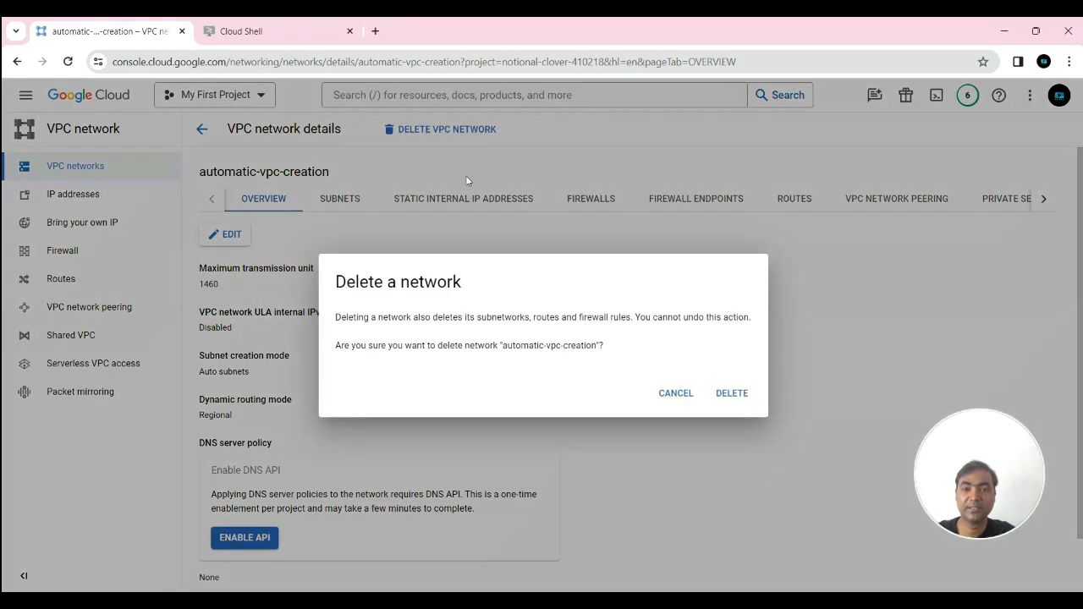
{"action": "left_click", "coordinate": [731, 396]}
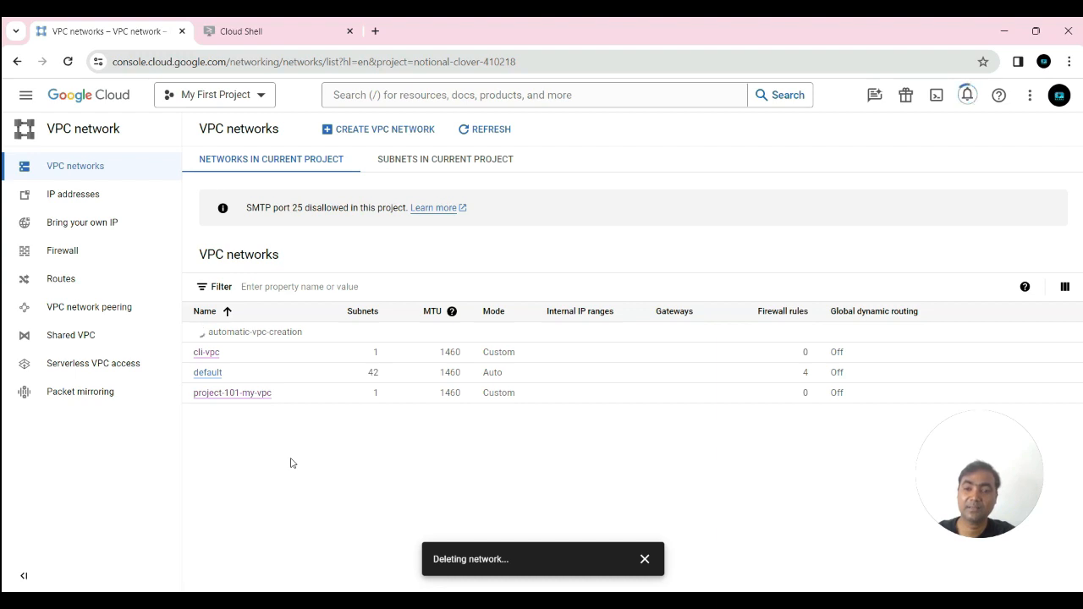
Delete the project-101-my-vpc network and go back to the VPC networks list.
{"action": "left_click", "coordinate": [217, 395]}
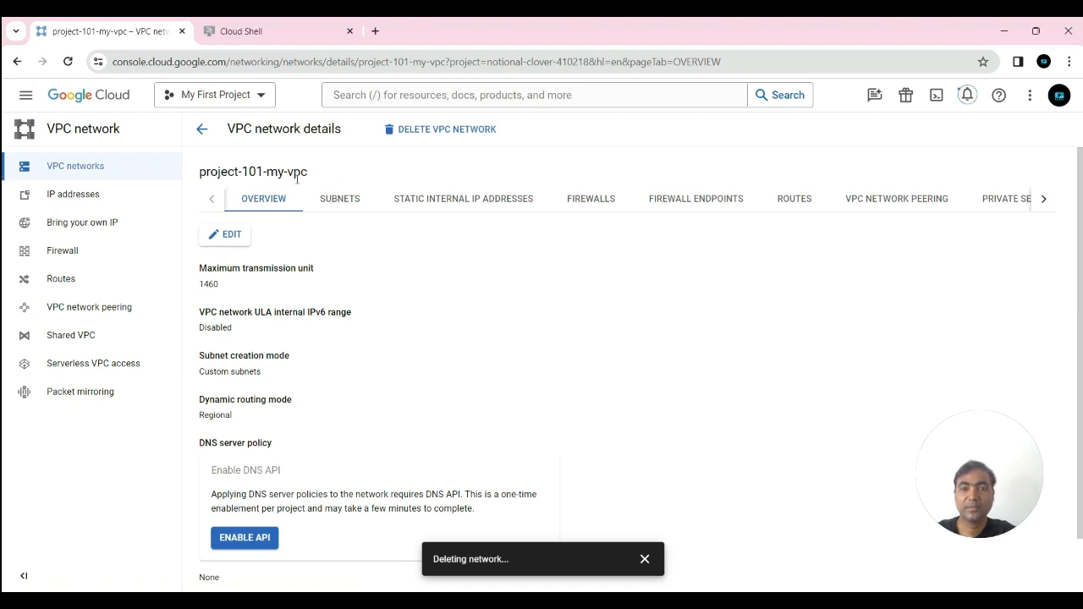
{"action": "left_click", "coordinate": [451, 131]}
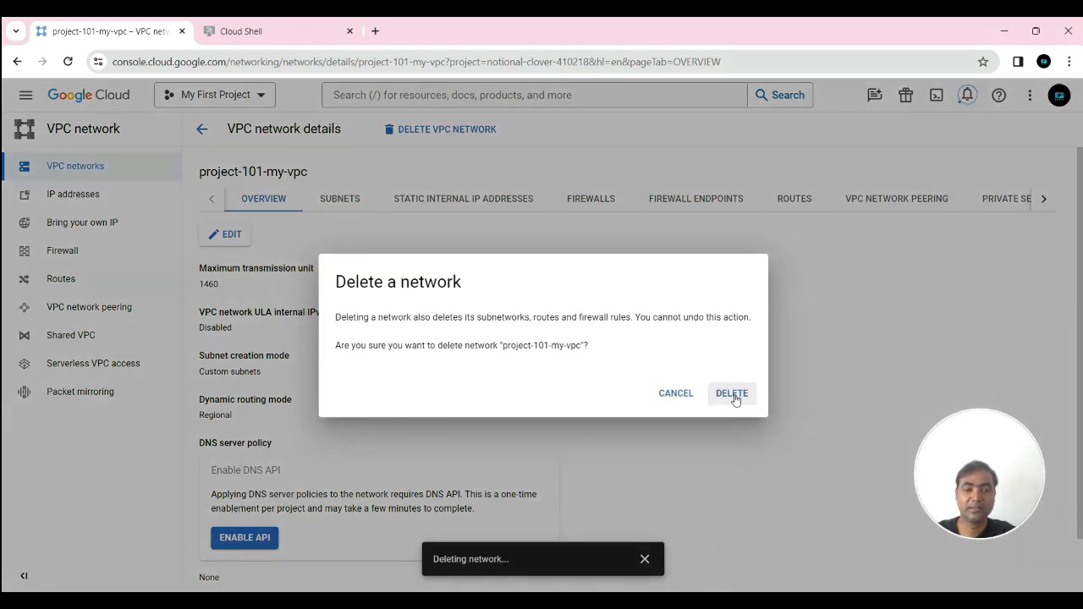
{"action": "left_click", "coordinate": [734, 394]}
{"action": "left_click", "coordinate": [201, 130]}
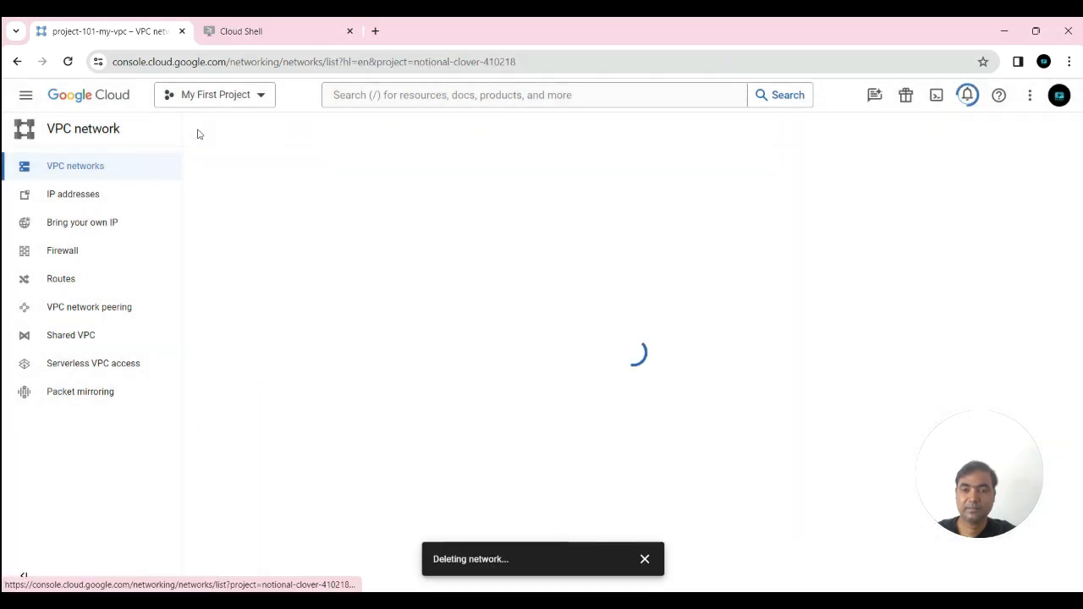
{"action": "left_click_drag", "start_coordinate": [198, 133], "coordinate": [286, 366]}
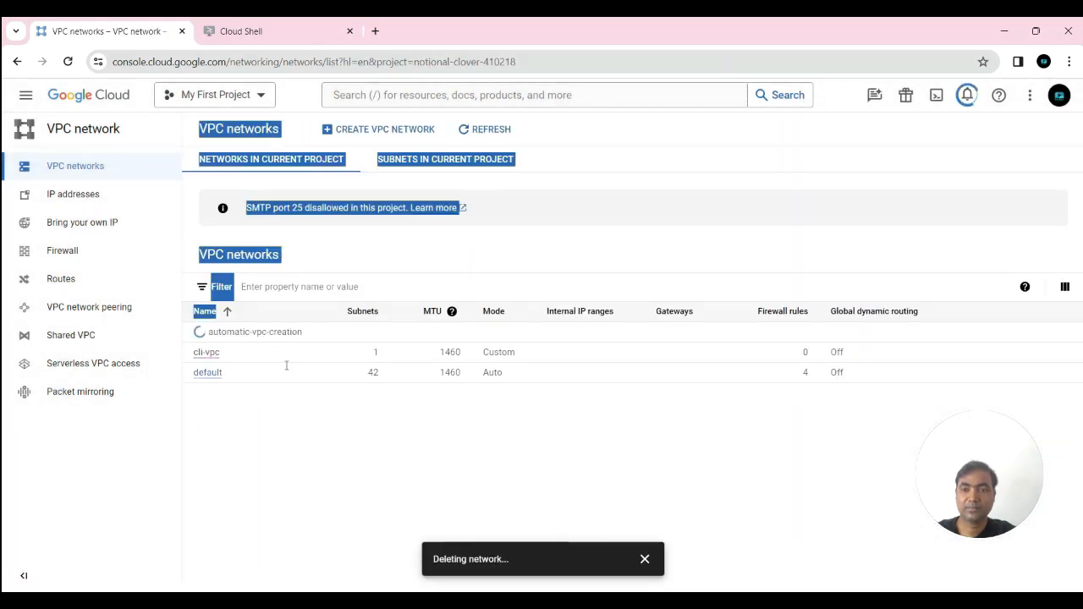
{"action": "left_click", "coordinate": [306, 452]}
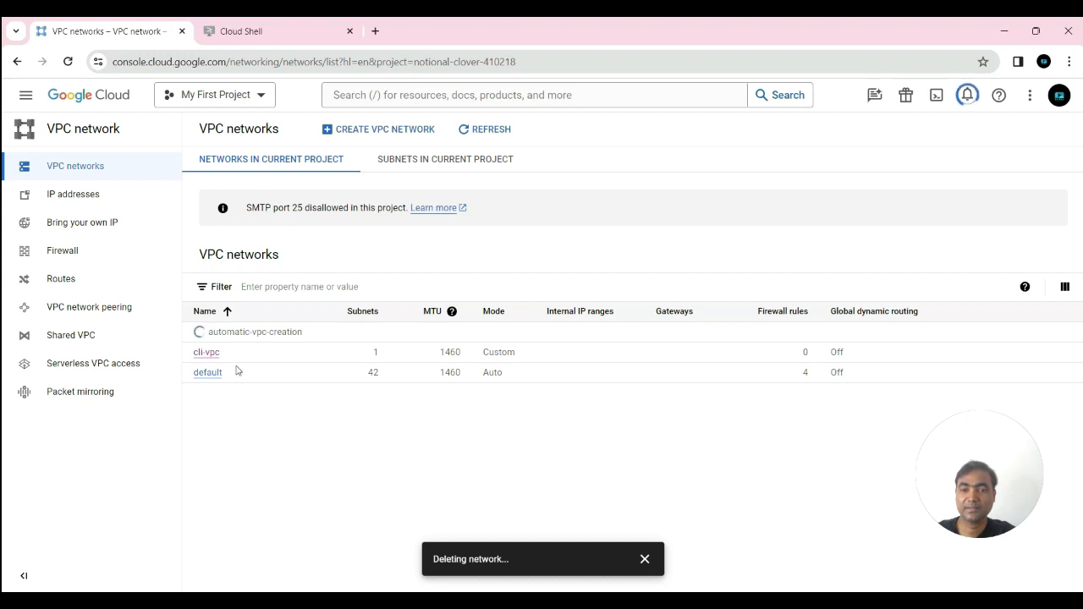